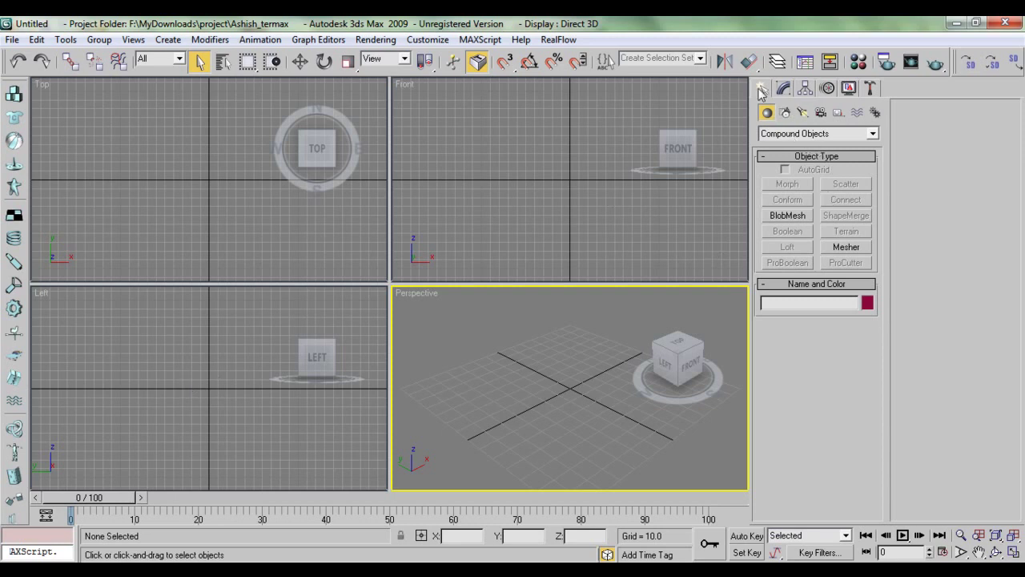
Draw two circle splines side by side in the Front view, with radii of about 12 and about 32
click(773, 135)
scroll(775, 138, up, 1)
click(782, 145)
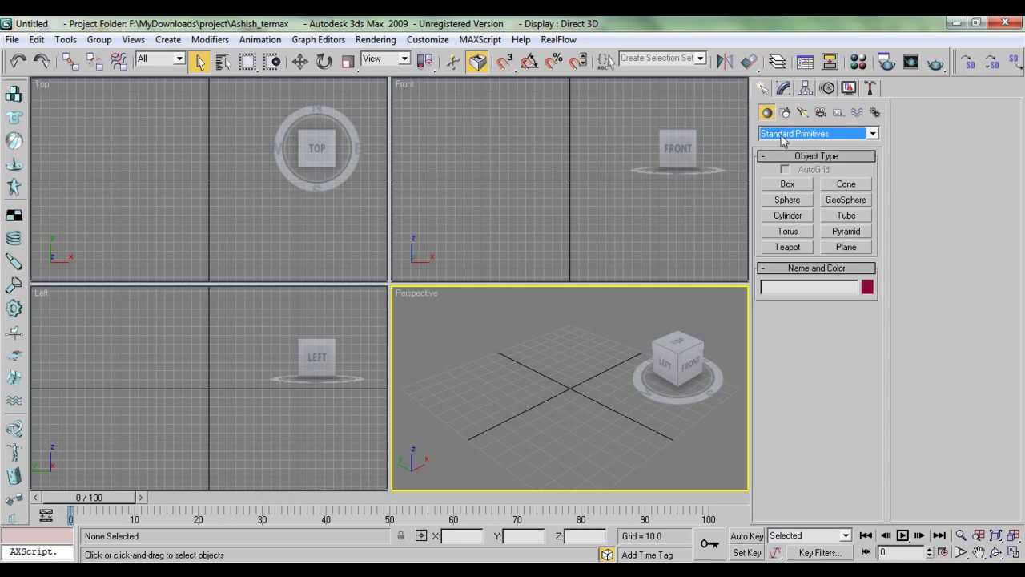
click(782, 134)
click(784, 112)
click(785, 113)
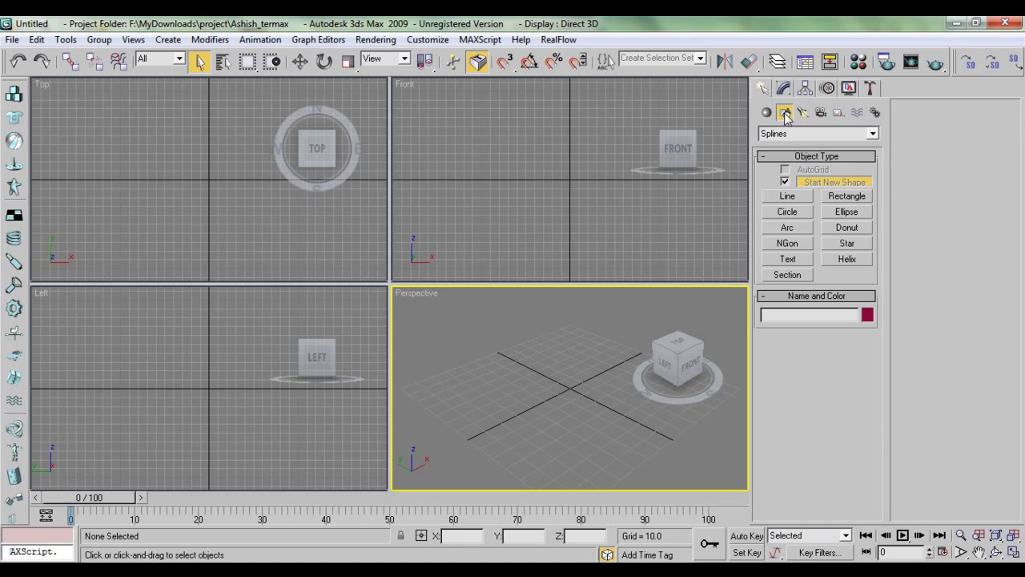
click(778, 214)
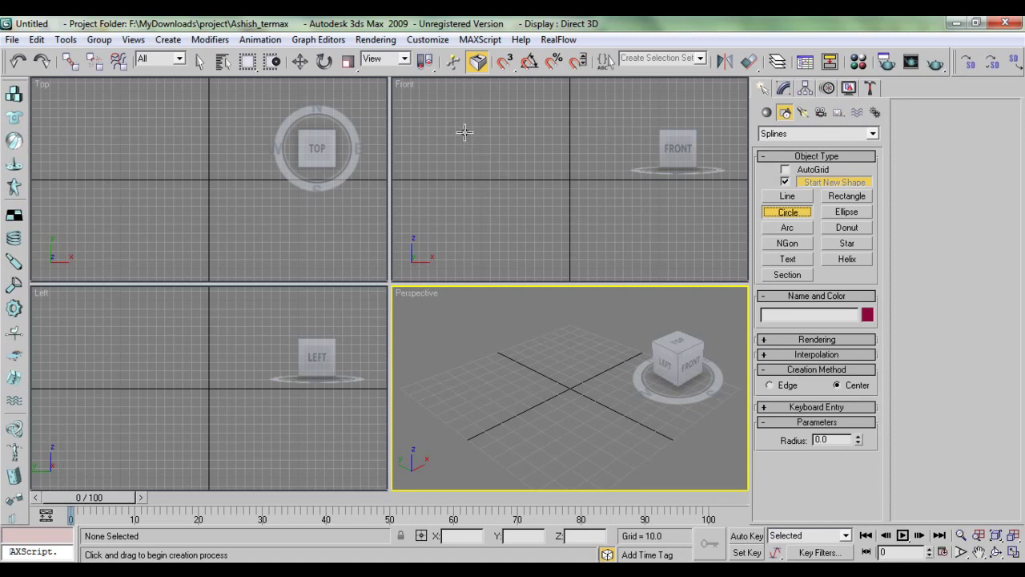
drag(464, 132, 471, 140)
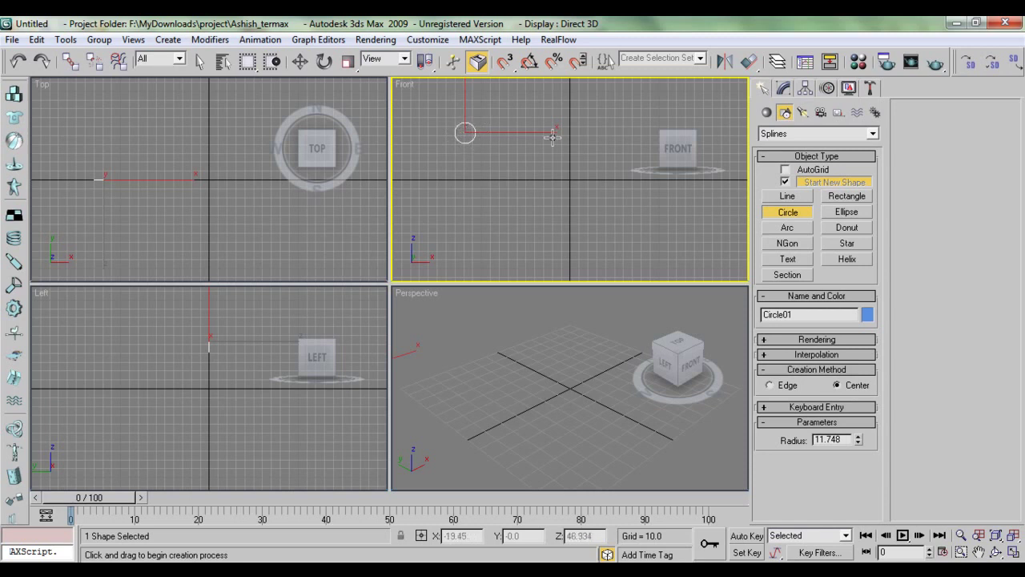
drag(547, 127, 562, 150)
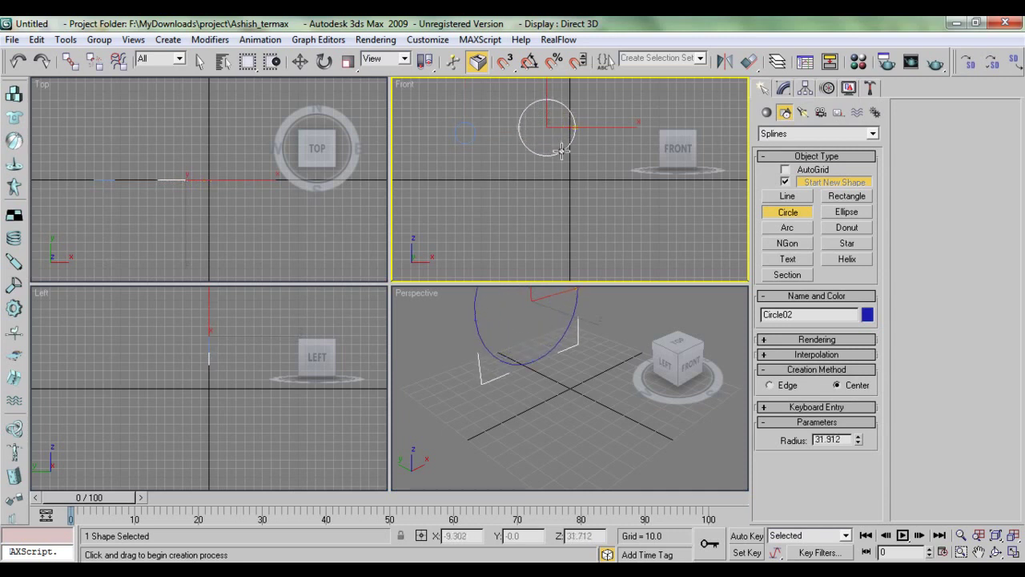
Draw a thin horizontal ellipse above the circles in the Front view, about 4 long and 130 wide
middle_drag(568, 164, 463, 200)
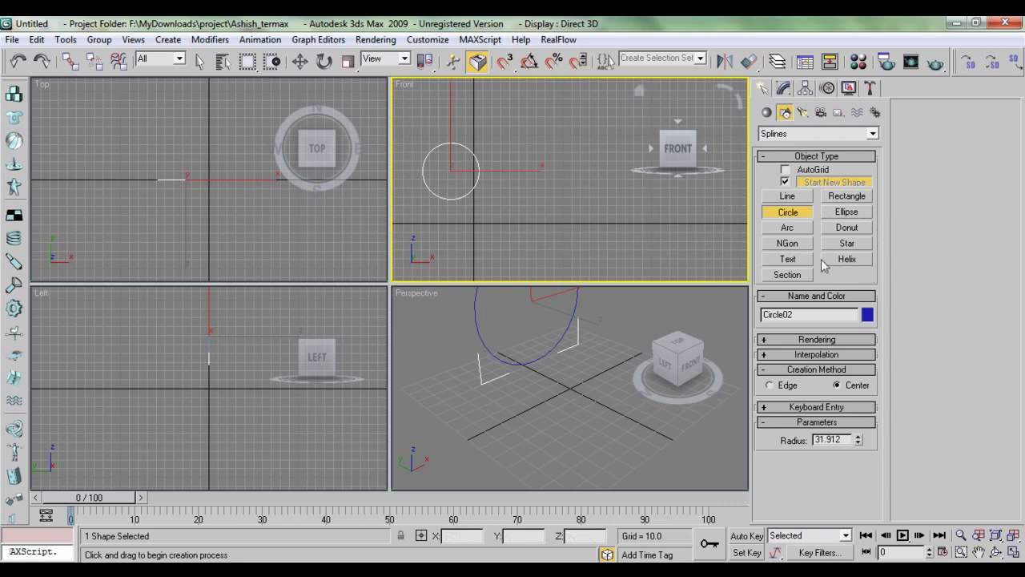
click(849, 213)
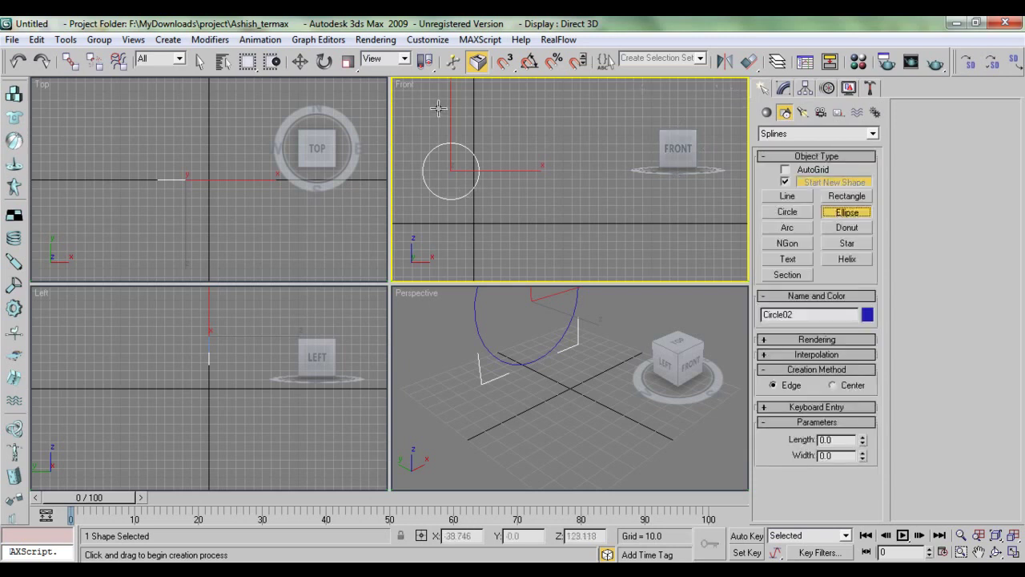
drag(438, 111, 554, 110)
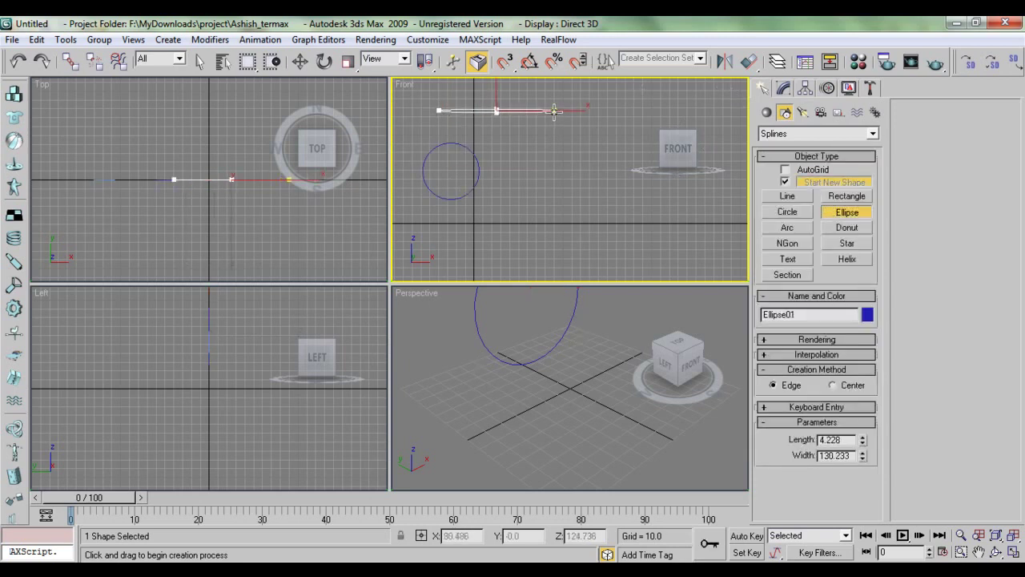
middle_drag(508, 175, 571, 159)
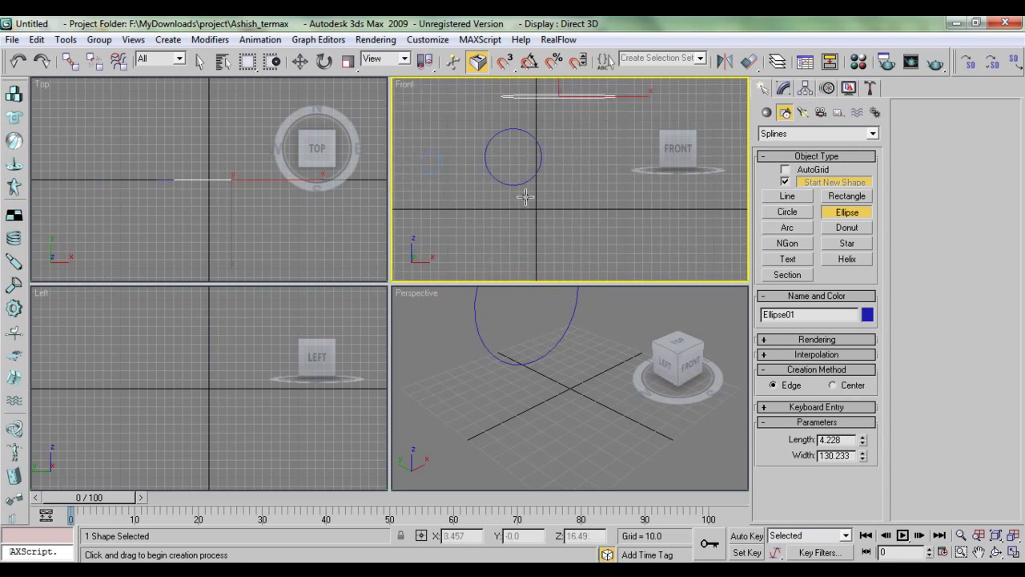
Draw a straight horizontal line spline with two corner points in the Top view, in front of the circles
scroll(513, 197, down, 2)
middle_drag(506, 198, 542, 188)
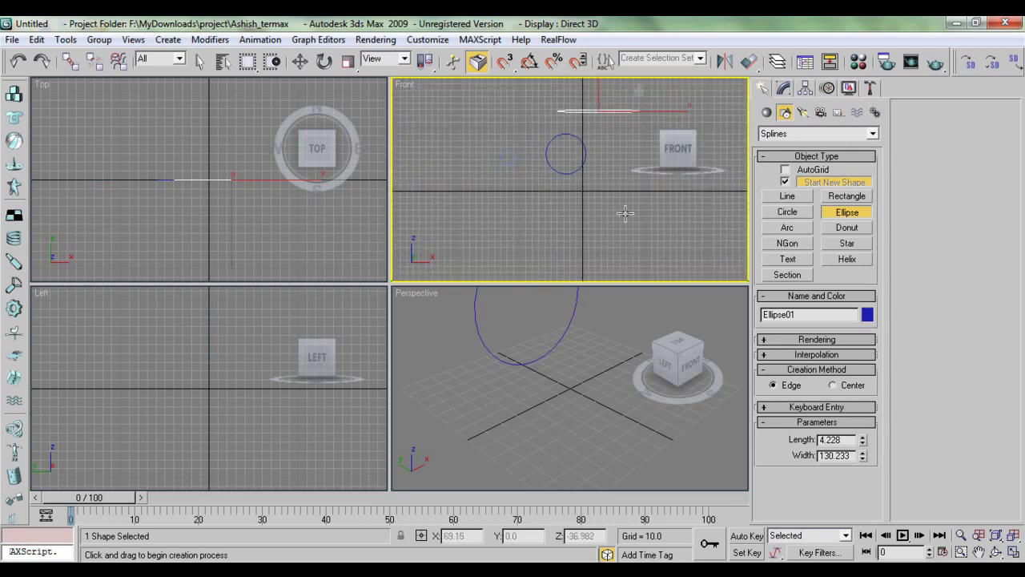
click(787, 196)
scroll(514, 385, down, 2)
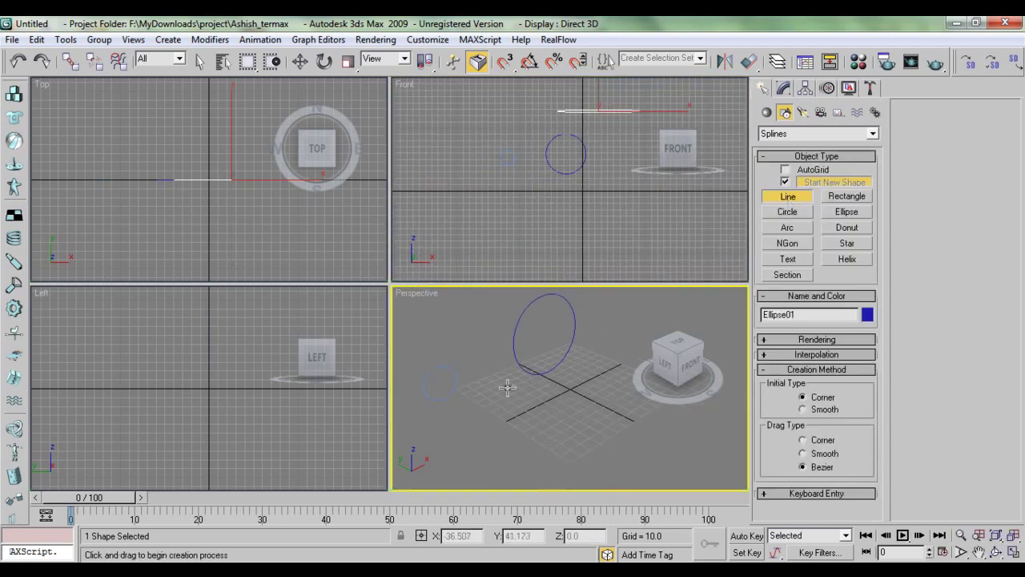
middle_drag(507, 389, 531, 394)
scroll(532, 394, down, 2)
middle_drag(200, 240, 143, 186)
click(93, 194)
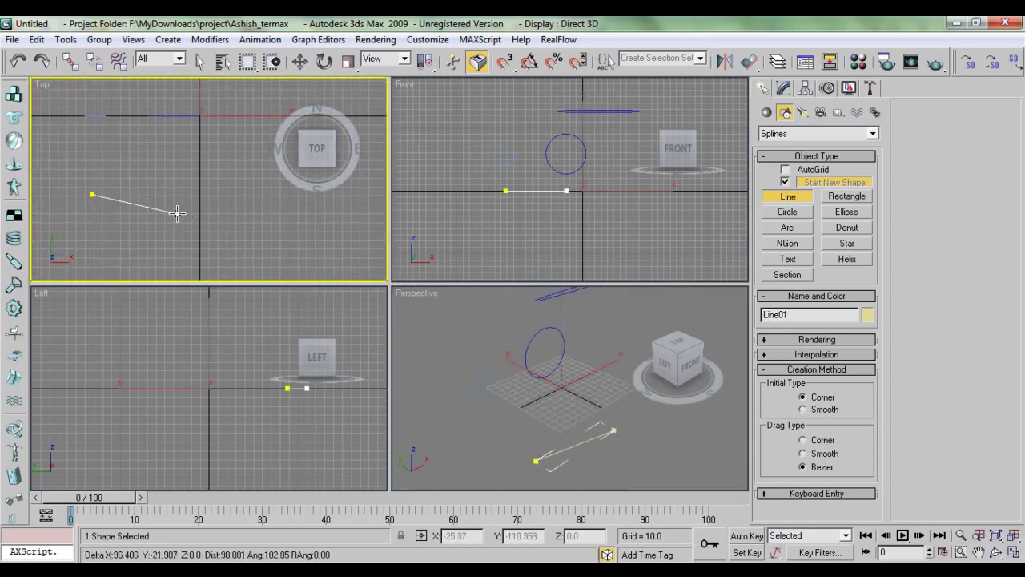
click(266, 211)
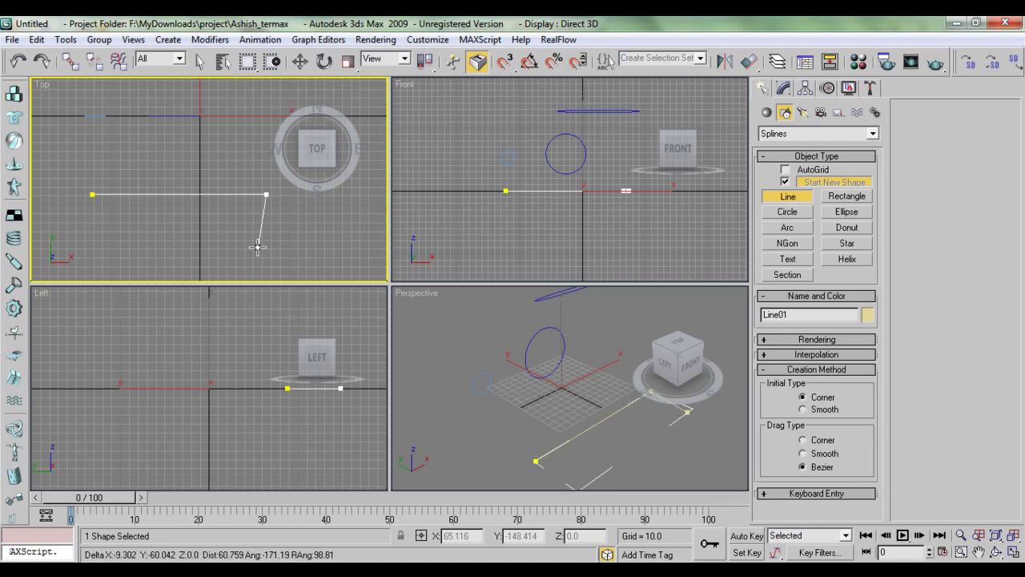
right_click(259, 245)
Maximize the Perspective view and select the straight line with the Move tool
middle_click(606, 366)
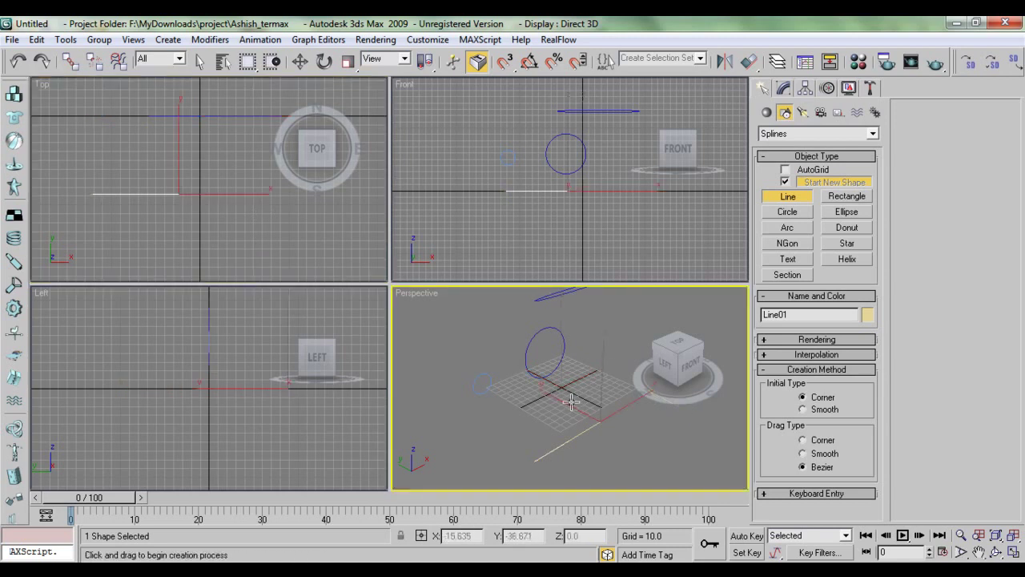
middle_drag(561, 402, 551, 395)
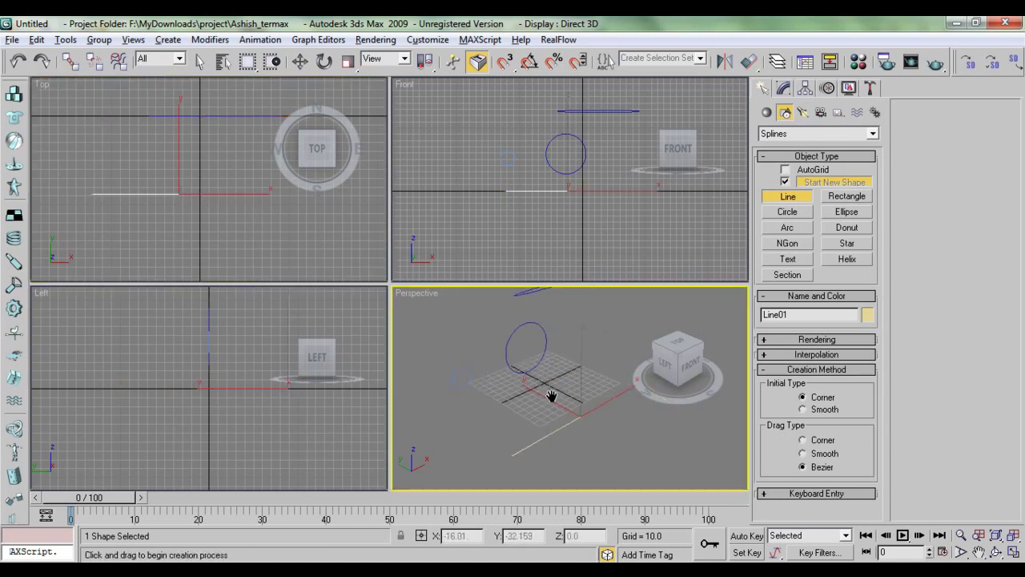
key(alt+w)
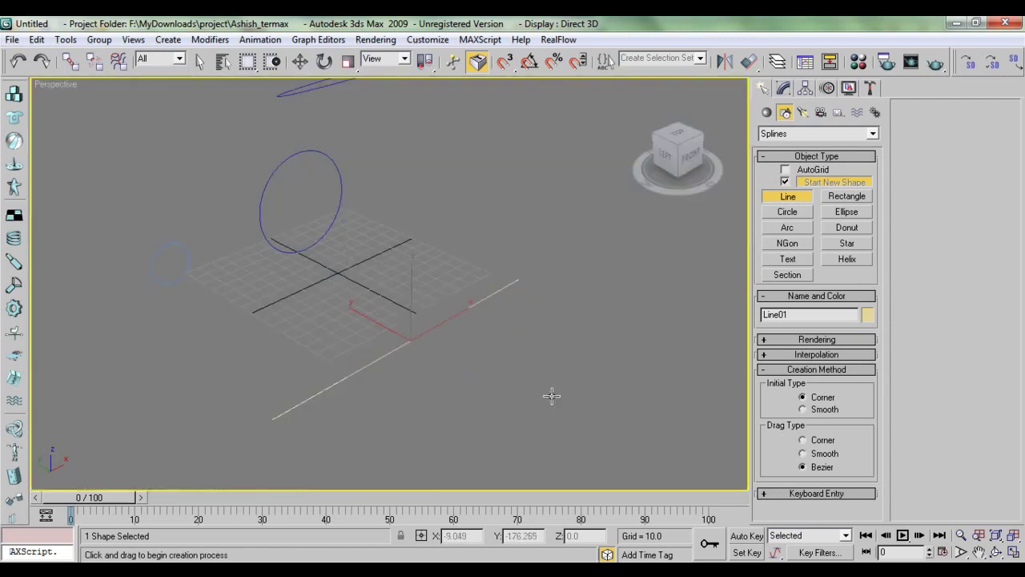
mouse_move(453, 302)
alt+middle_down()
mouse_move(432, 302)
mouse_move(521, 341)
mouse_move(446, 302)
mouse_move(425, 337)
mouse_move(451, 291)
alt+middle_up()
right_click(450, 298)
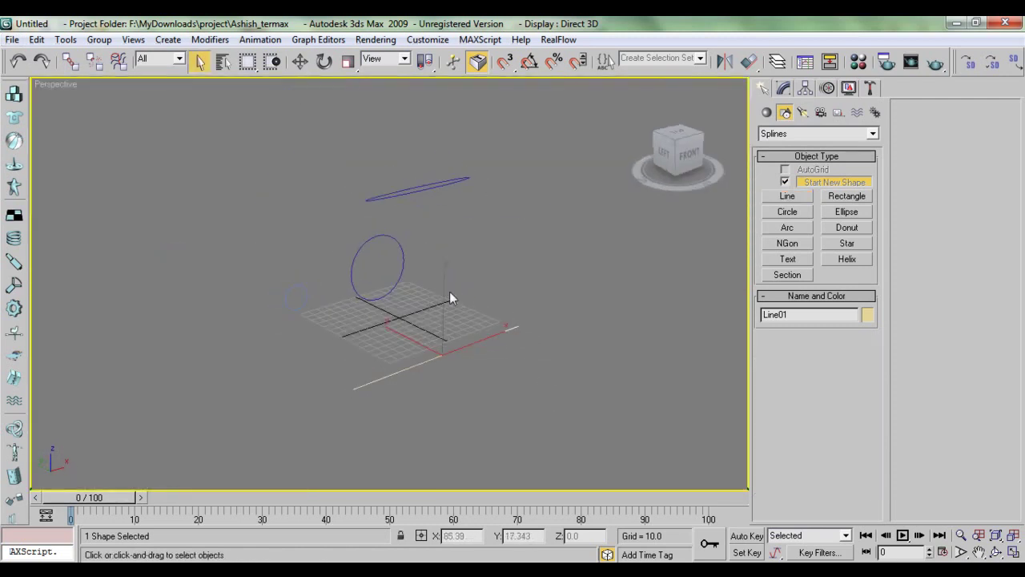
key(w)
click(454, 282)
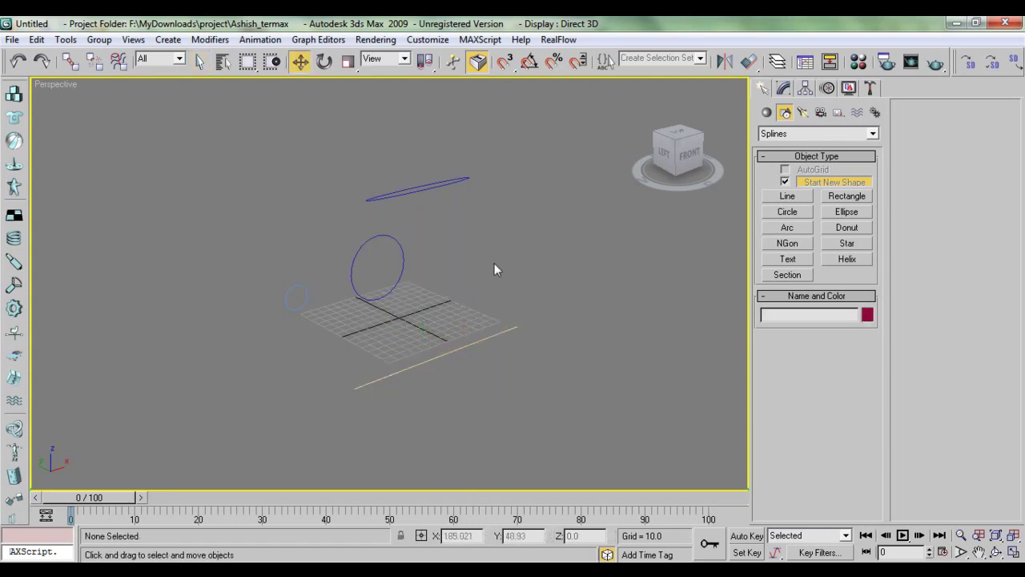
drag(494, 264, 470, 403)
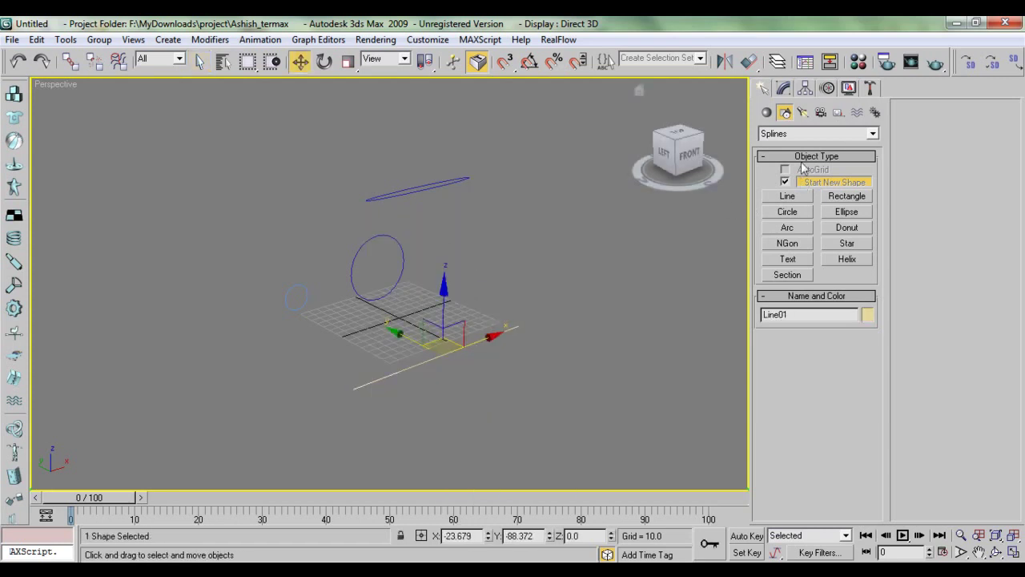
Switch the geometry creation category to Compound Objects
click(766, 112)
click(872, 133)
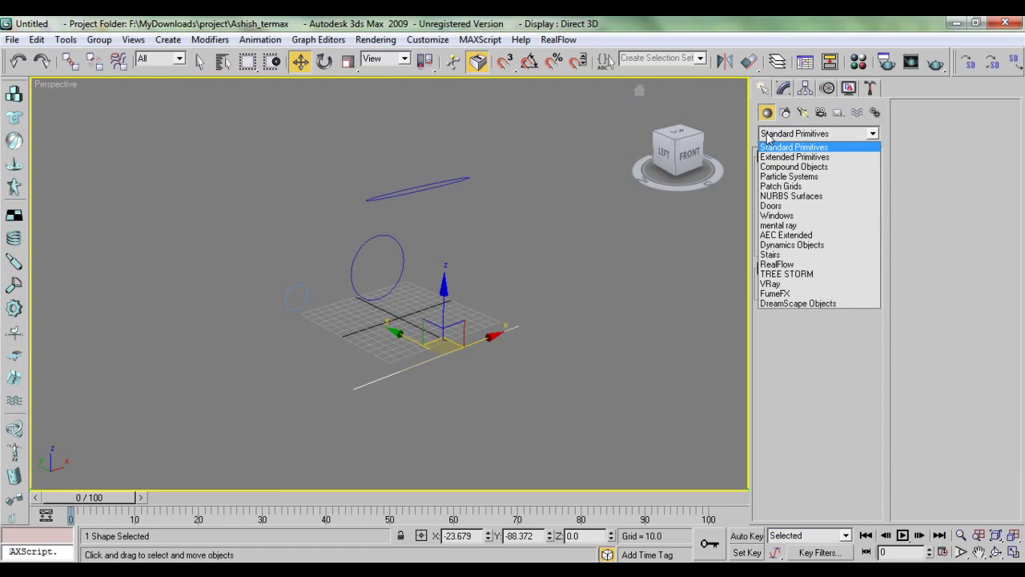
click(821, 167)
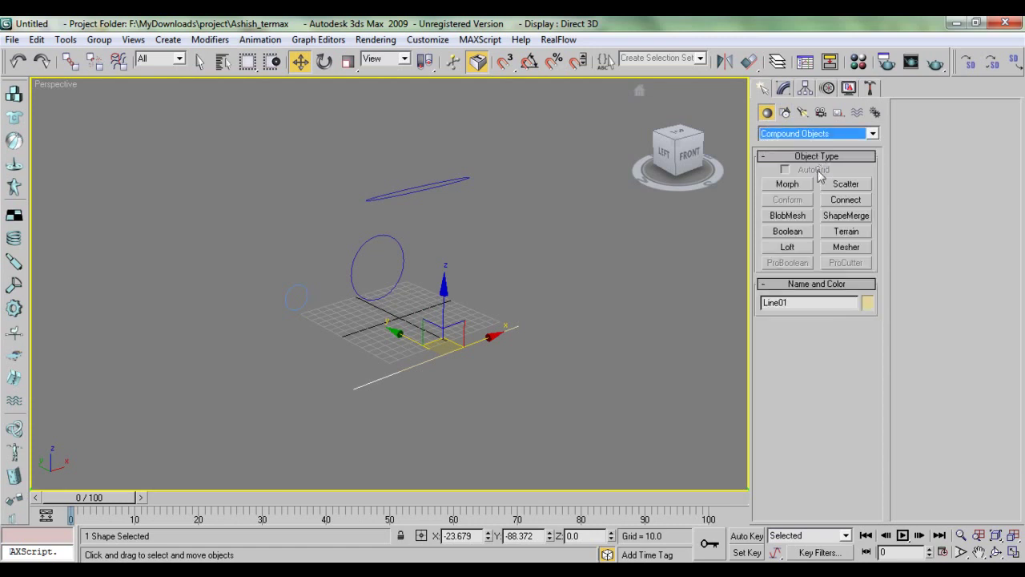
click(788, 247)
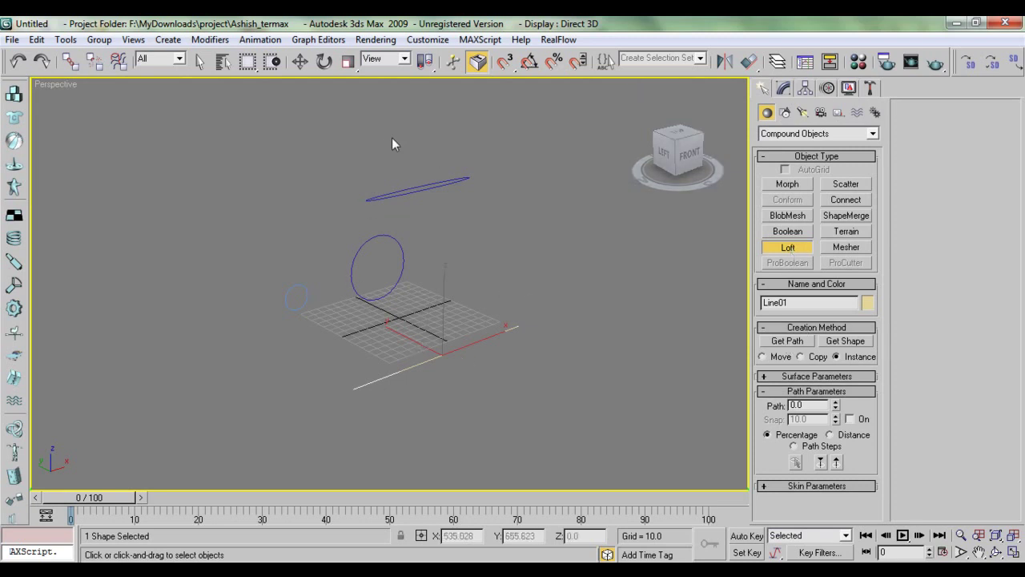
key(w)
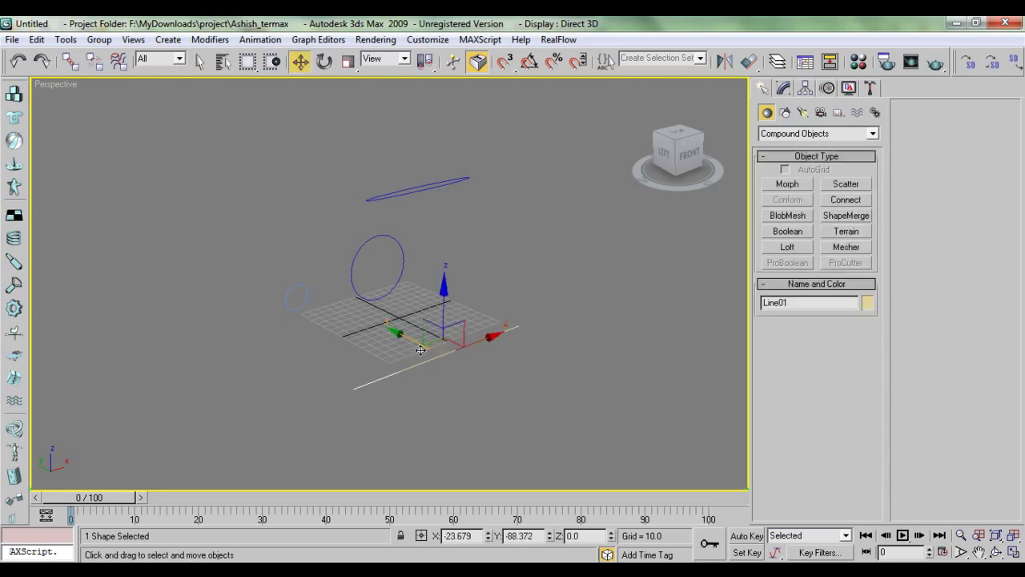
drag(382, 344, 433, 427)
click(783, 248)
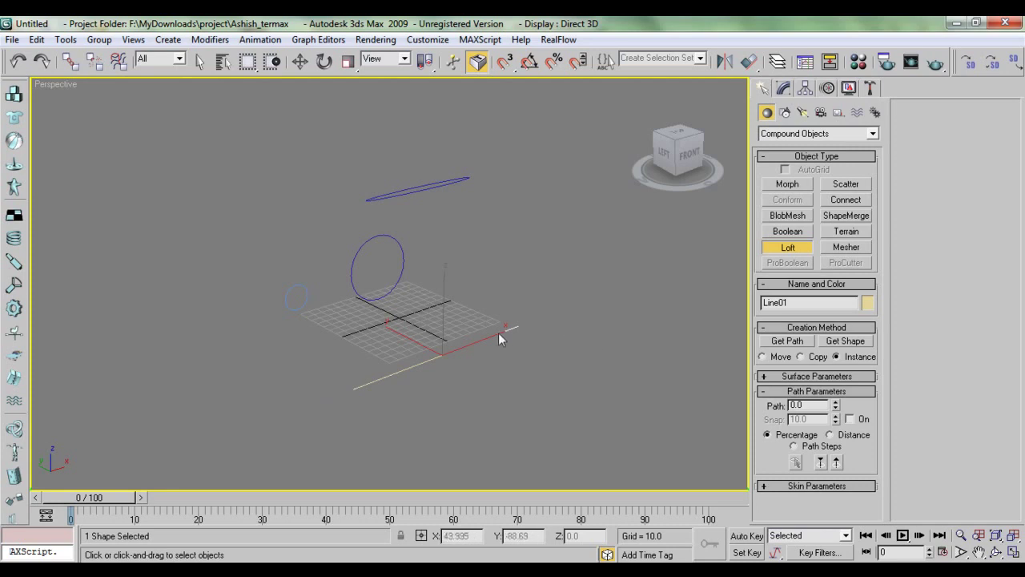
key(w)
click(528, 281)
drag(528, 281, 478, 381)
click(784, 88)
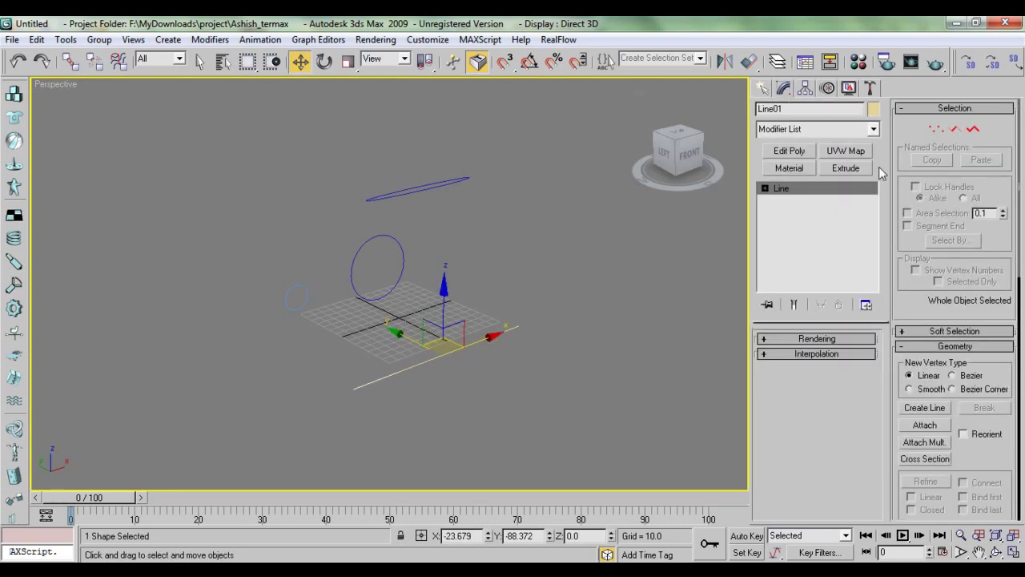
click(764, 88)
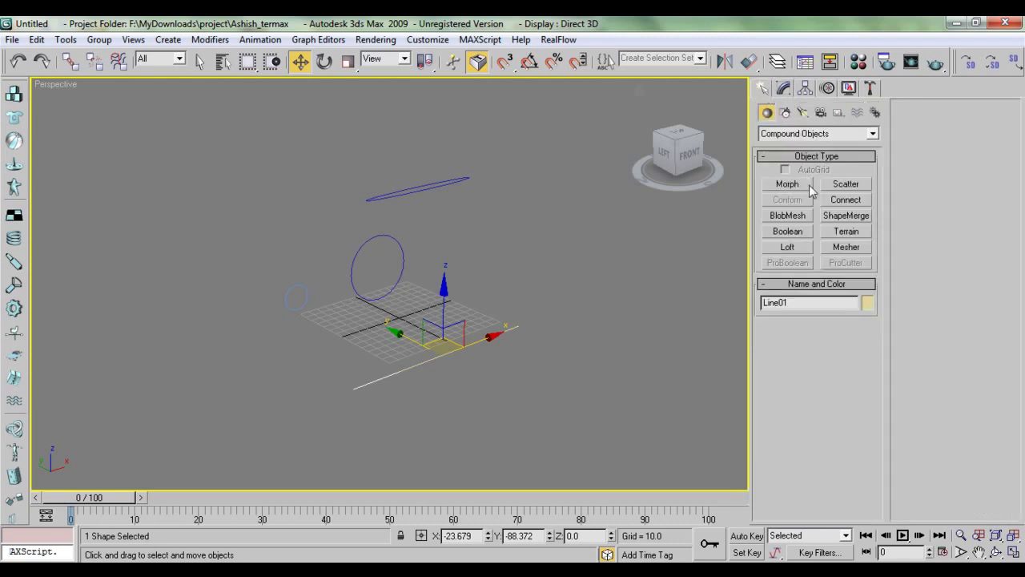
Loft along the line using the small circle as an instanced shape, and show the result in wireframe
click(795, 250)
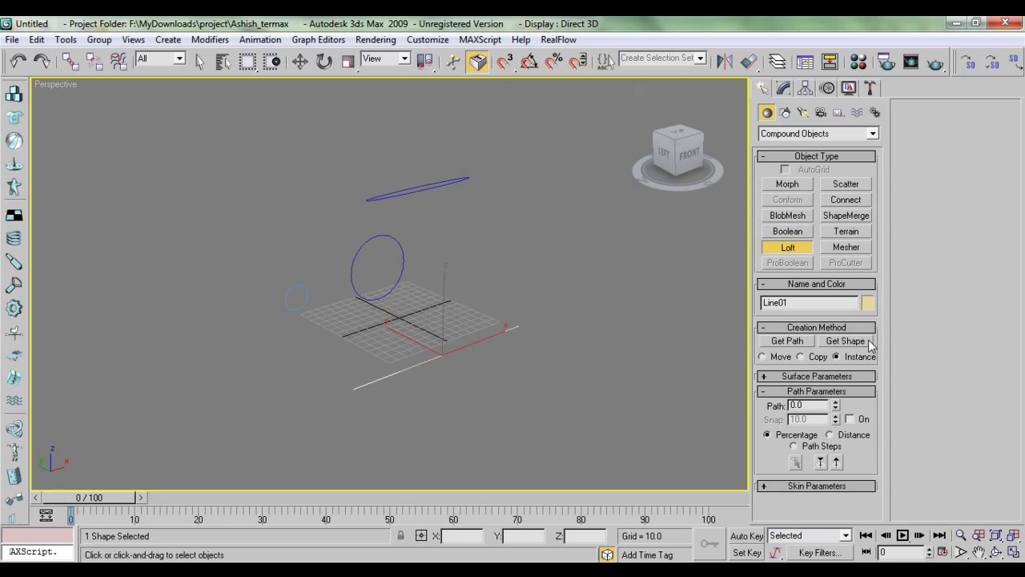
click(868, 341)
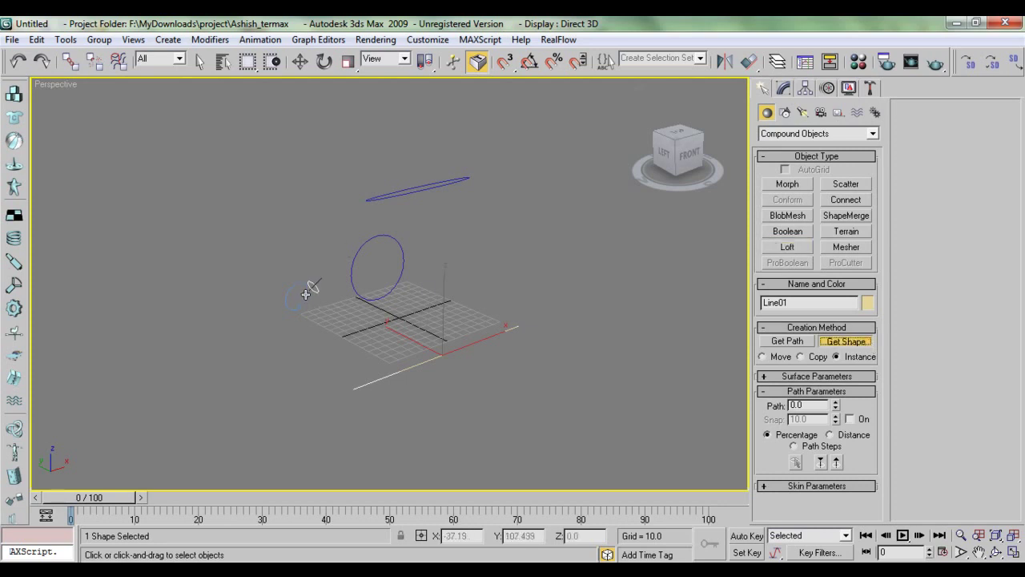
click(305, 294)
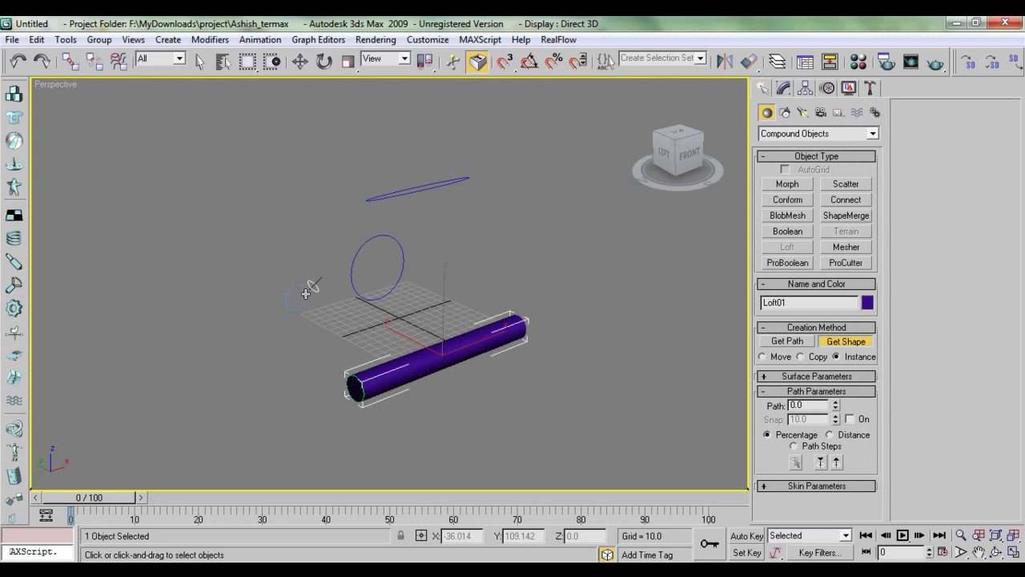
scroll(441, 407, up, 4)
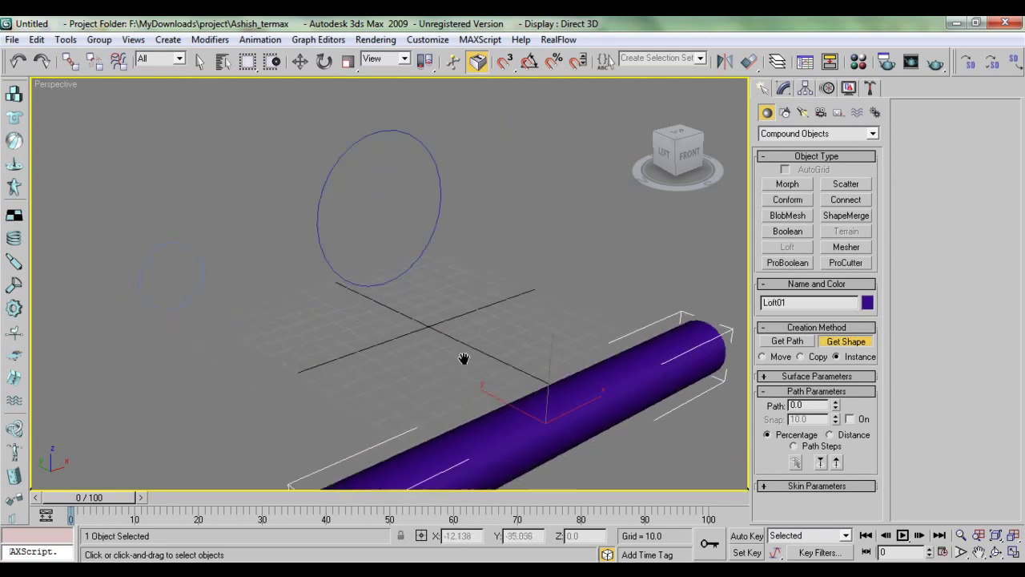
middle_drag(465, 359, 443, 262)
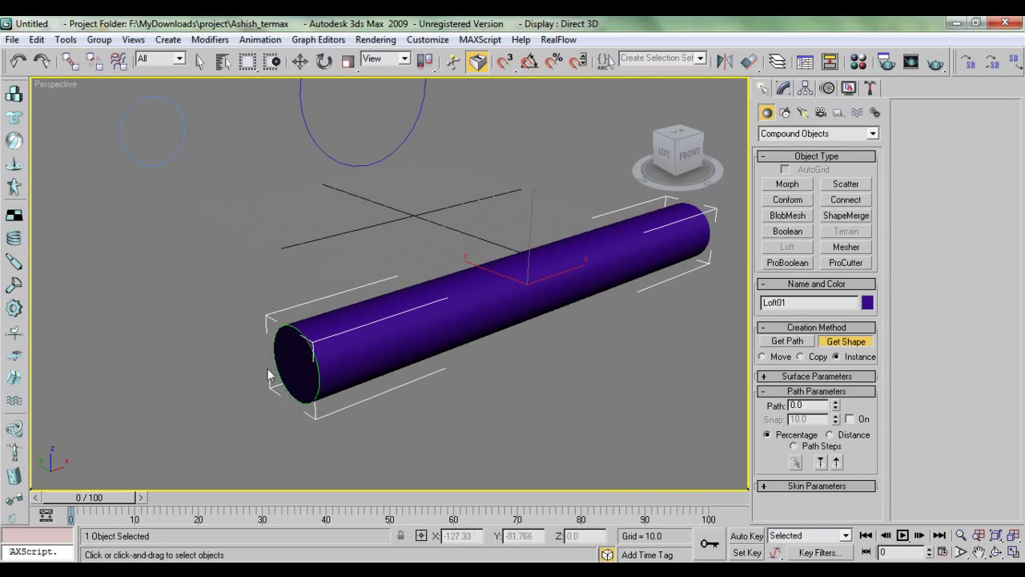
middle_drag(414, 359, 519, 361)
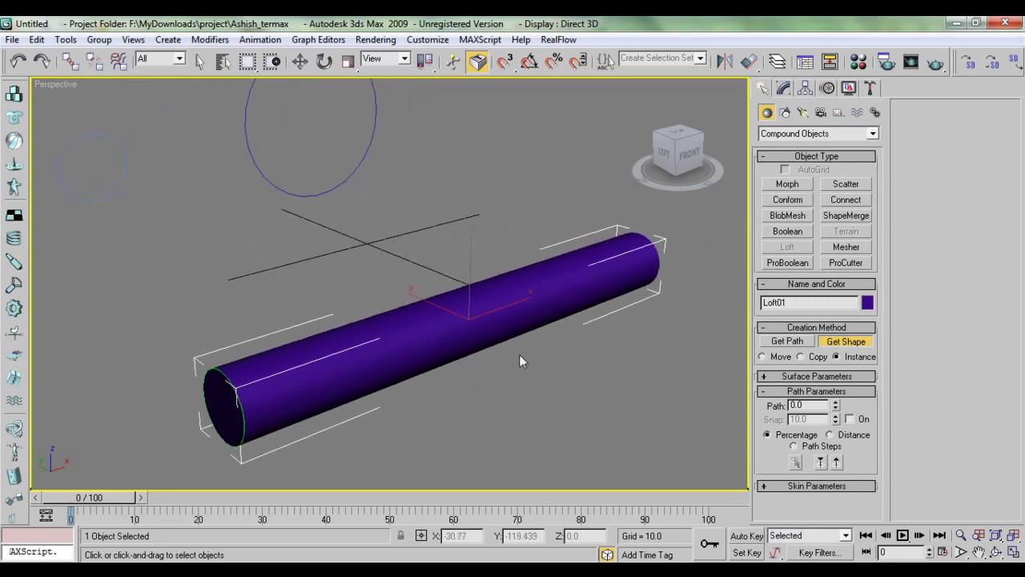
key(F3)
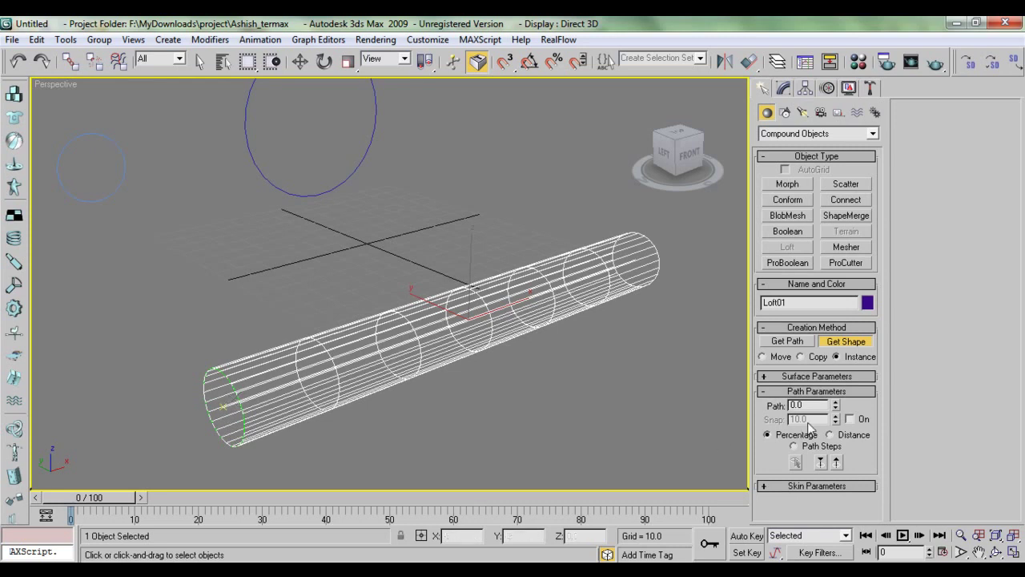
Add the large circle to the loft as an instanced shape at path position 13.8 percent
drag(836, 407, 838, 391)
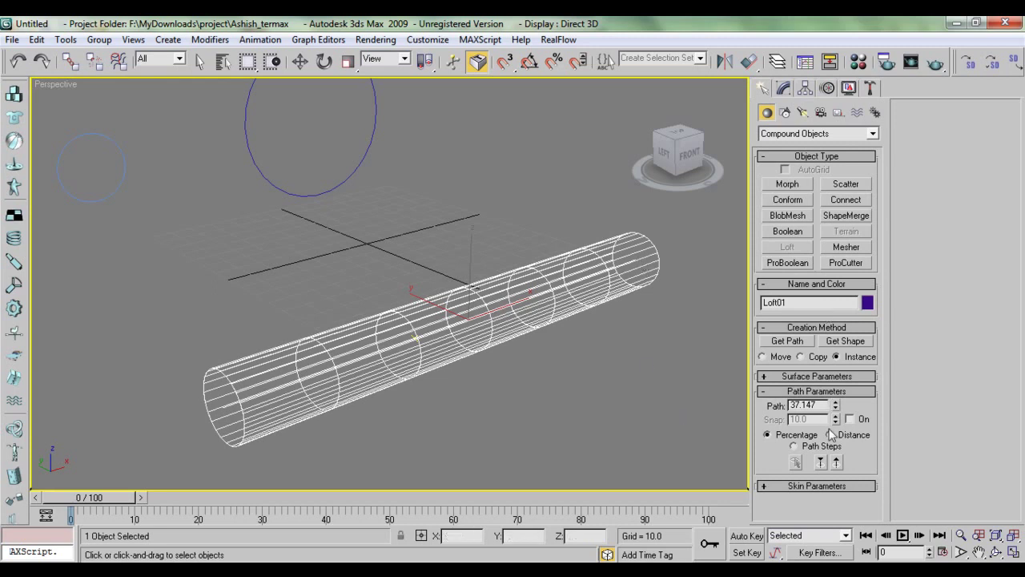
text(100)
drag(835, 406, 840, 335)
click(832, 342)
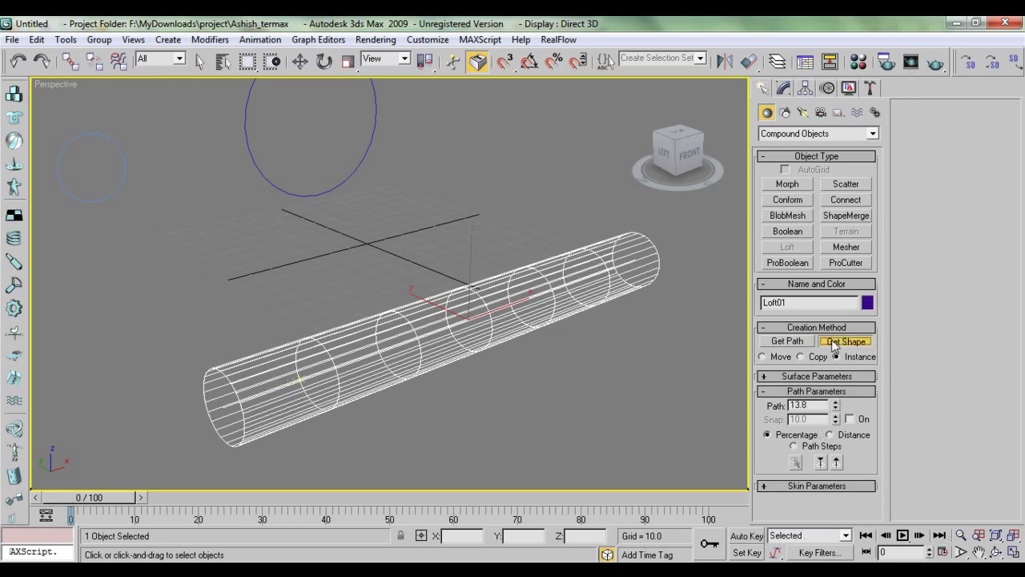
click(290, 190)
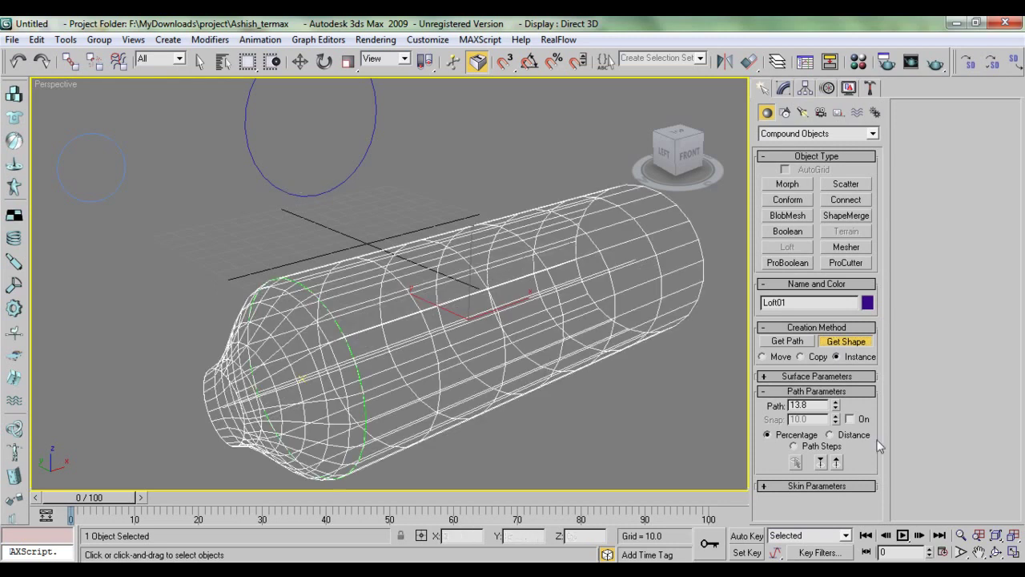
Set the path position to 100 percent and add the flat ellipse as the loft's end shape
click(815, 406)
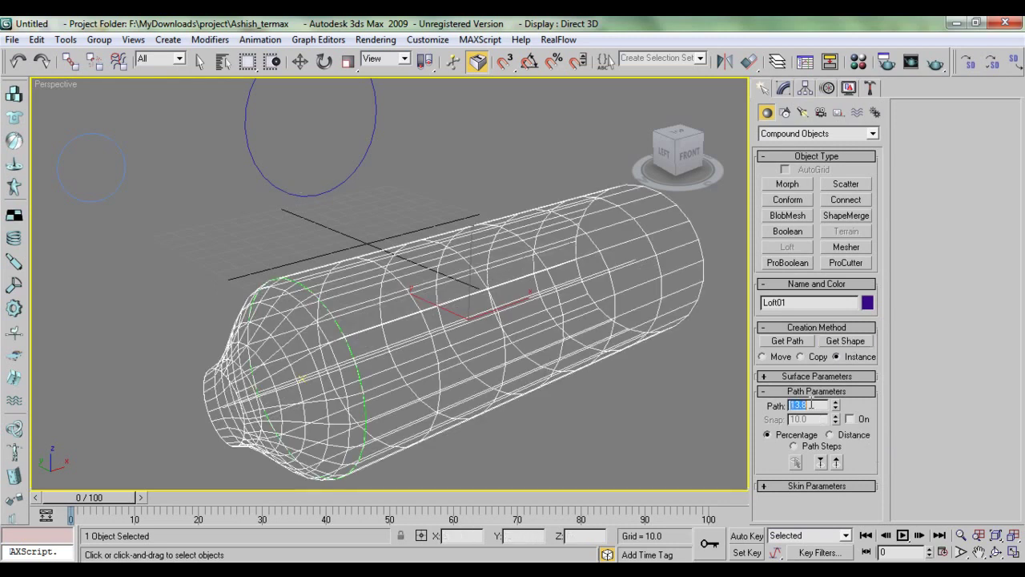
text(100)
key(Return)
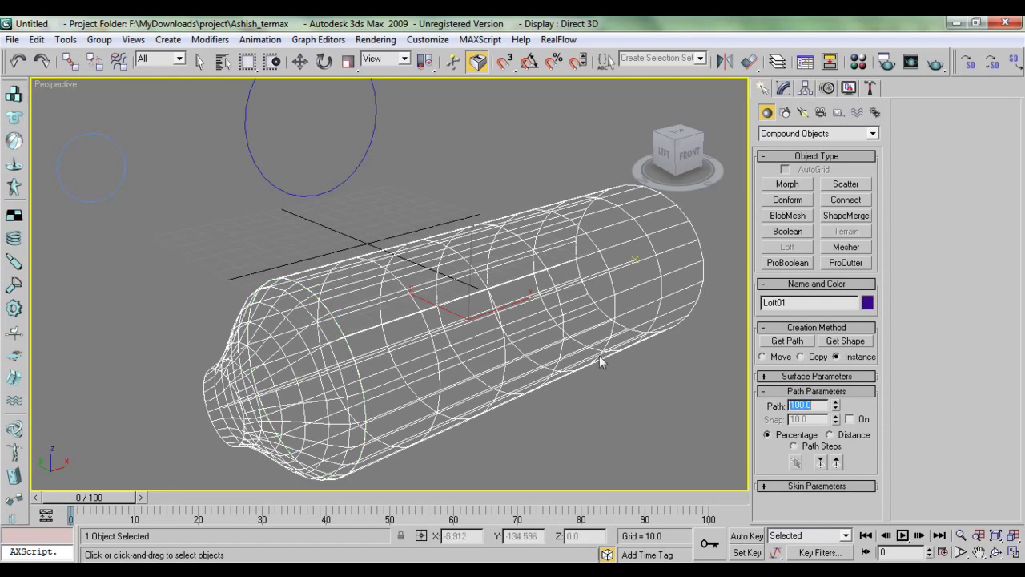
click(845, 341)
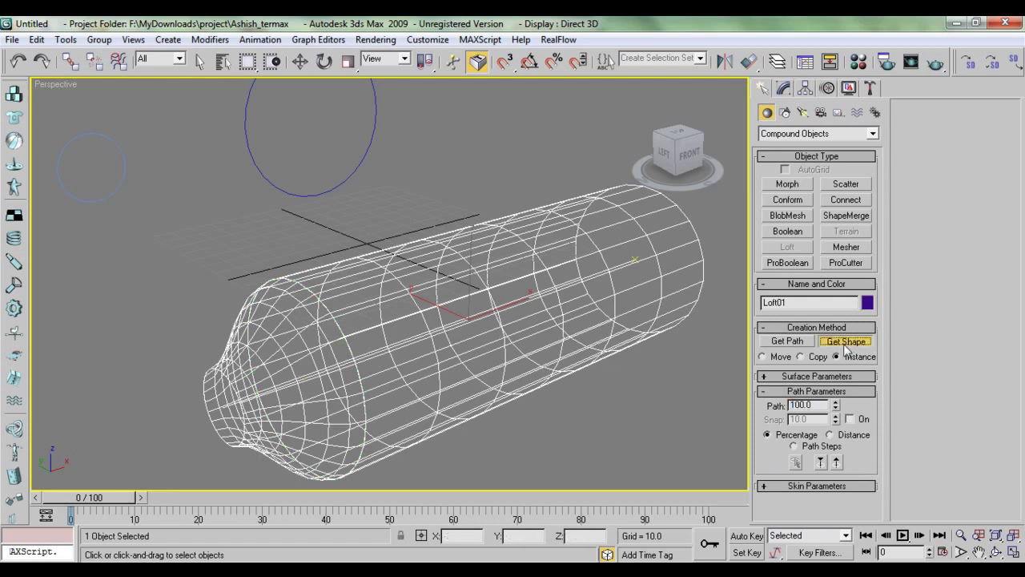
scroll(372, 191, down, 2)
scroll(428, 168, down, 2)
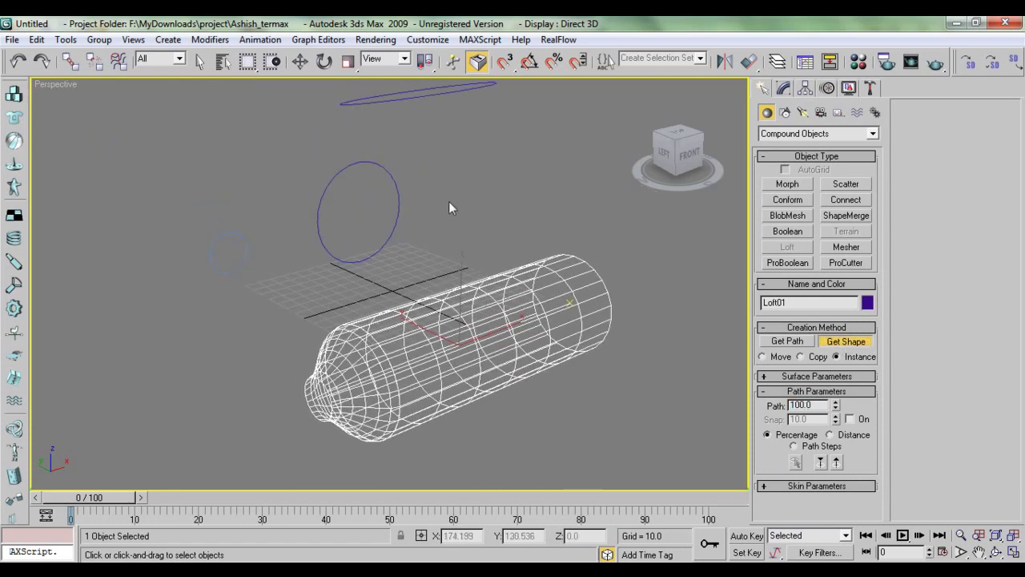
click(418, 98)
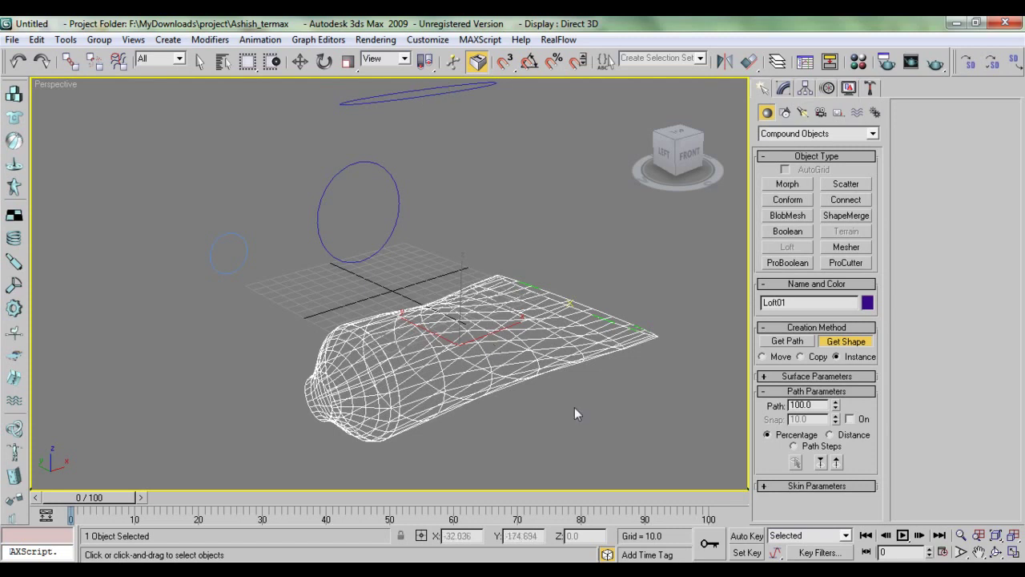
Examine the lofted tube in shaded display from its flat end and its neck side
mouse_move(574, 407)
middle_down()
mouse_move(474, 418)
mouse_move(376, 404)
mouse_move(417, 394)
mouse_move(583, 313)
mouse_move(560, 380)
mouse_move(543, 350)
mouse_move(512, 389)
mouse_move(528, 401)
middle_up()
key(F3)
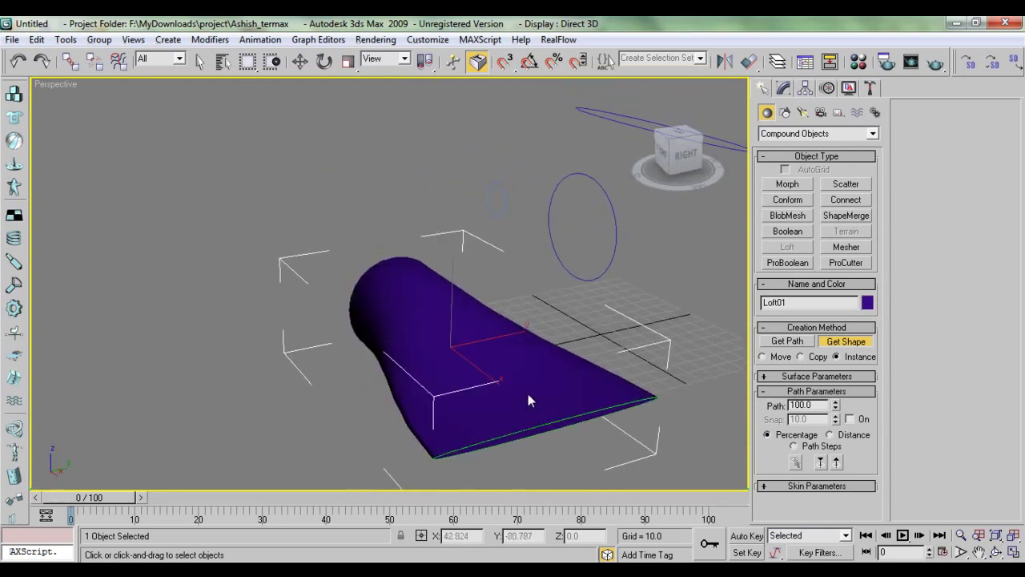
key(r)
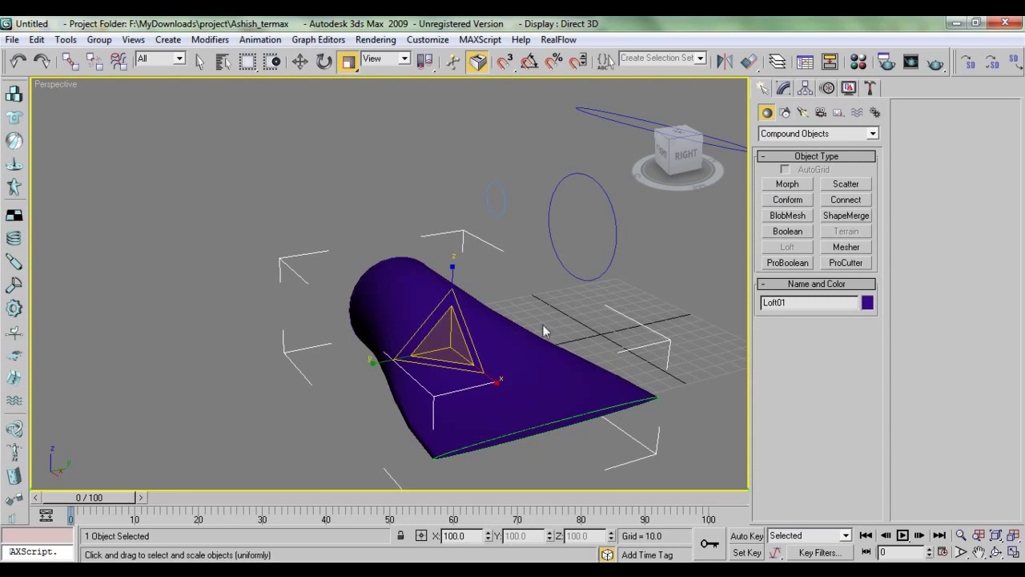
alt+middle_drag(394, 410, 519, 403)
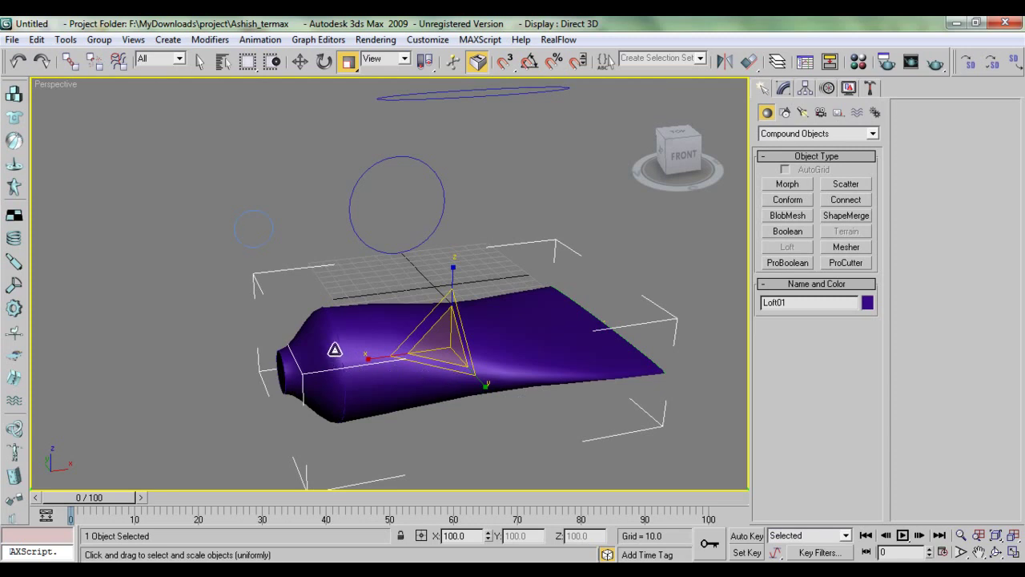
right_click(442, 291)
click(453, 300)
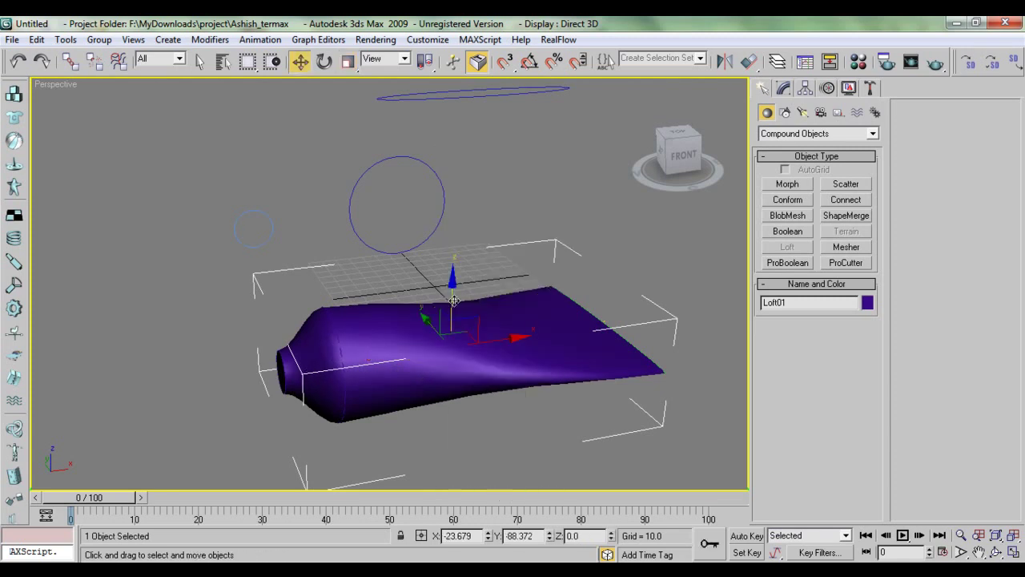
Return to wireframe and add the small circle again at path position 3.9 percent to form a straight neck
key(F3)
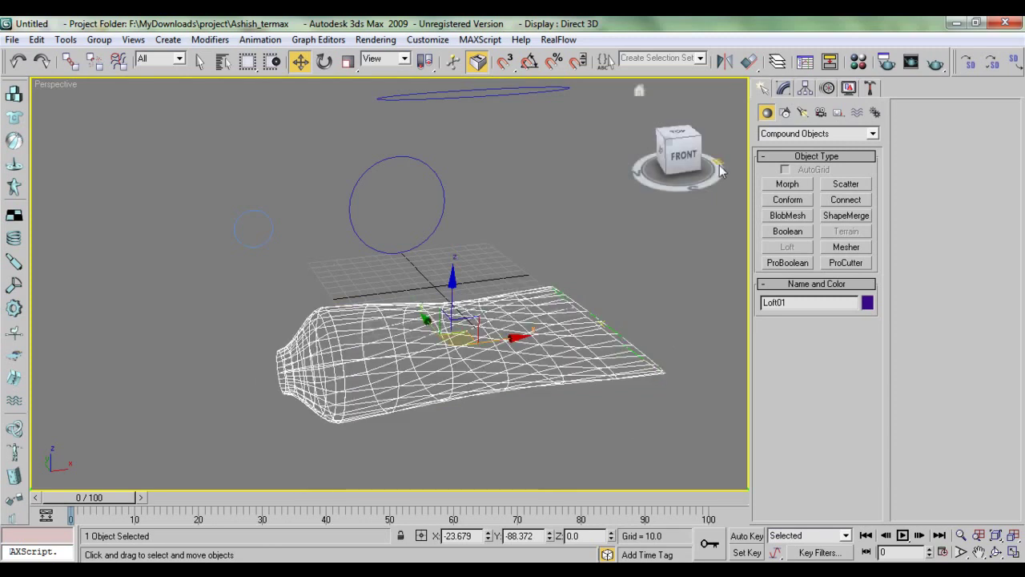
click(792, 91)
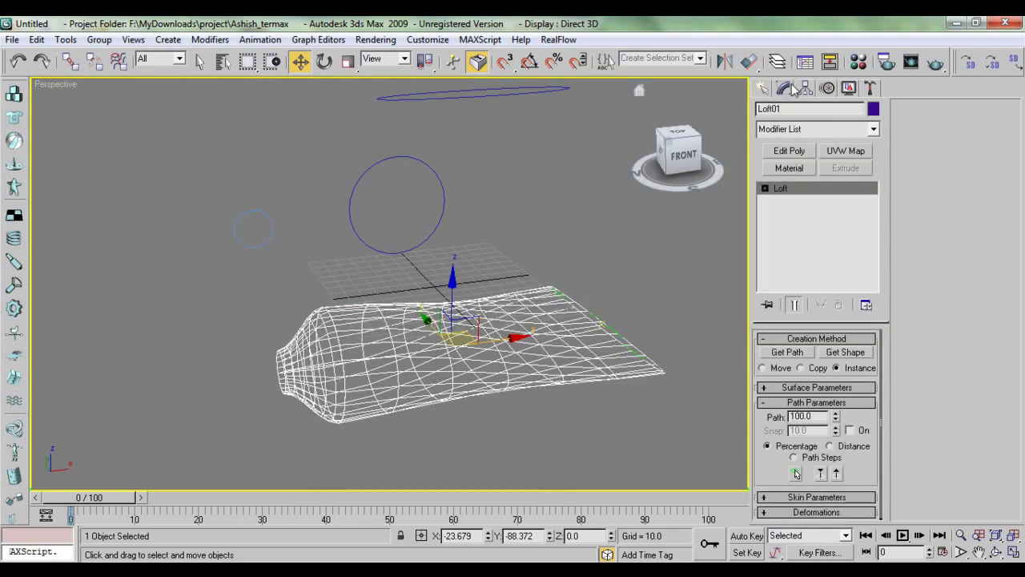
right_click(835, 419)
alt+middle_drag(440, 356, 475, 331)
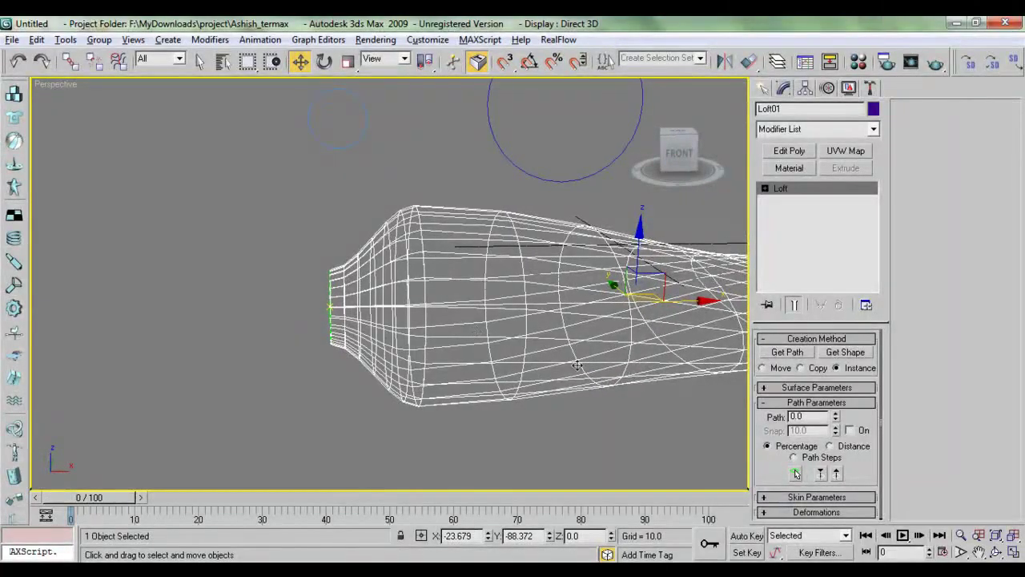
drag(839, 418, 836, 406)
drag(835, 357, 843, 285)
drag(847, 224, 844, 128)
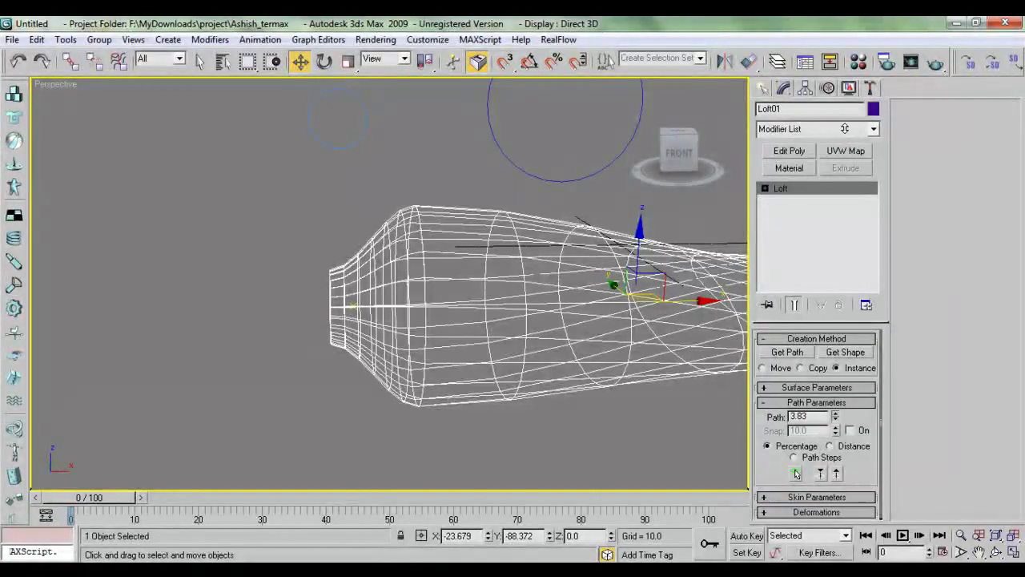
click(850, 353)
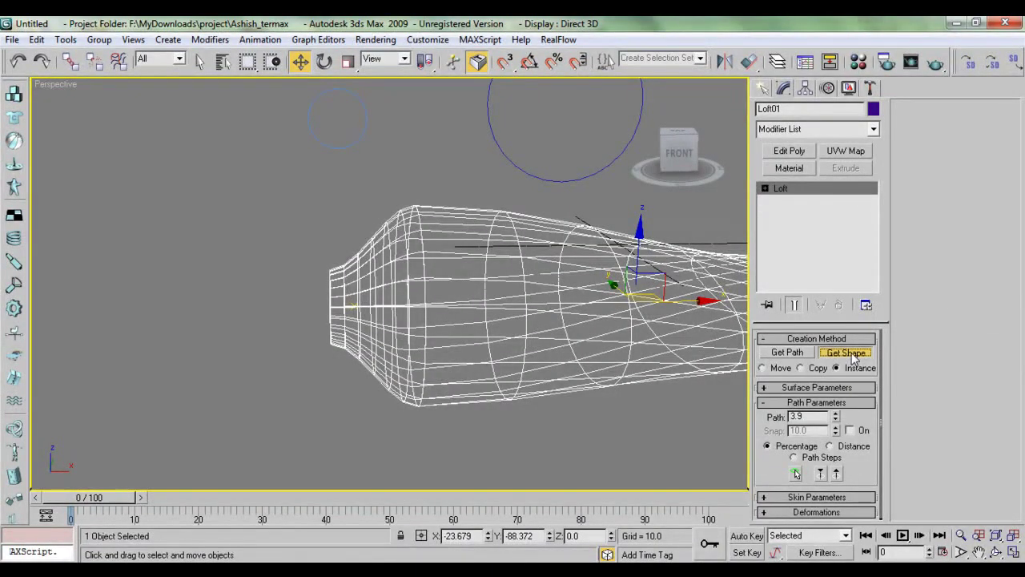
click(335, 145)
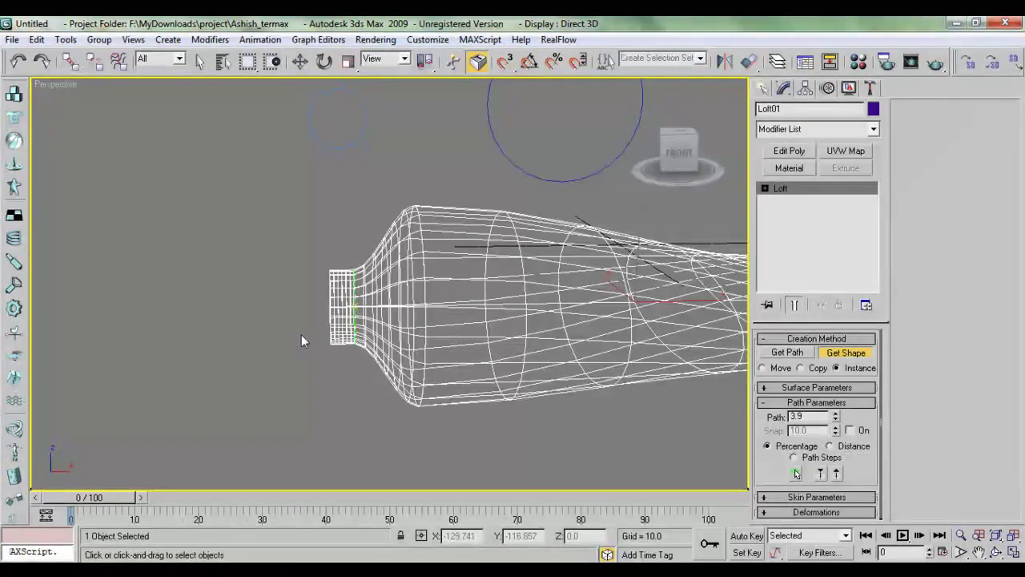
Display the loft shaded and examine the new neck and the whole tube body
alt+middle_drag(309, 348, 323, 375)
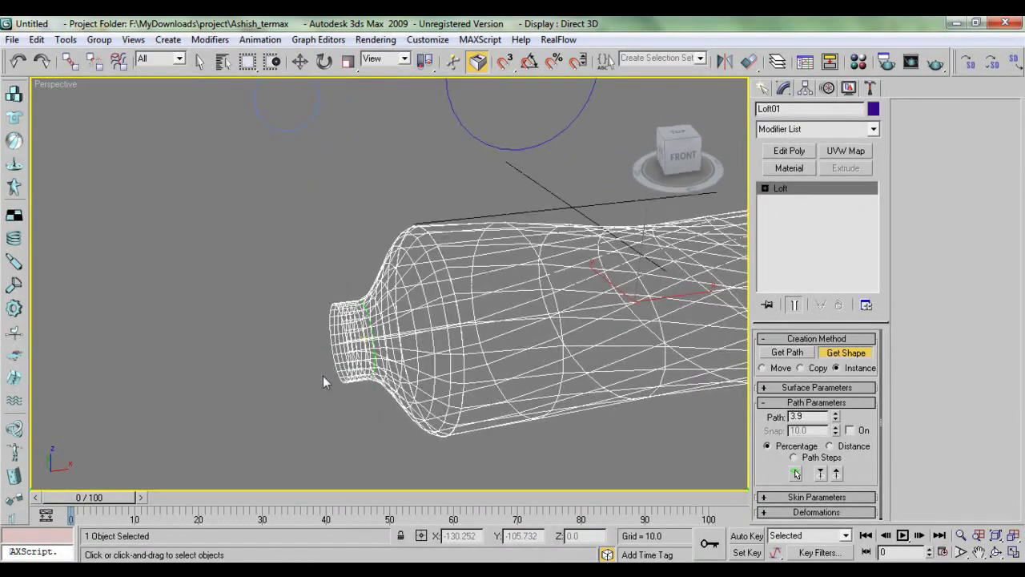
key(F3)
alt+middle_drag(345, 336, 707, 277)
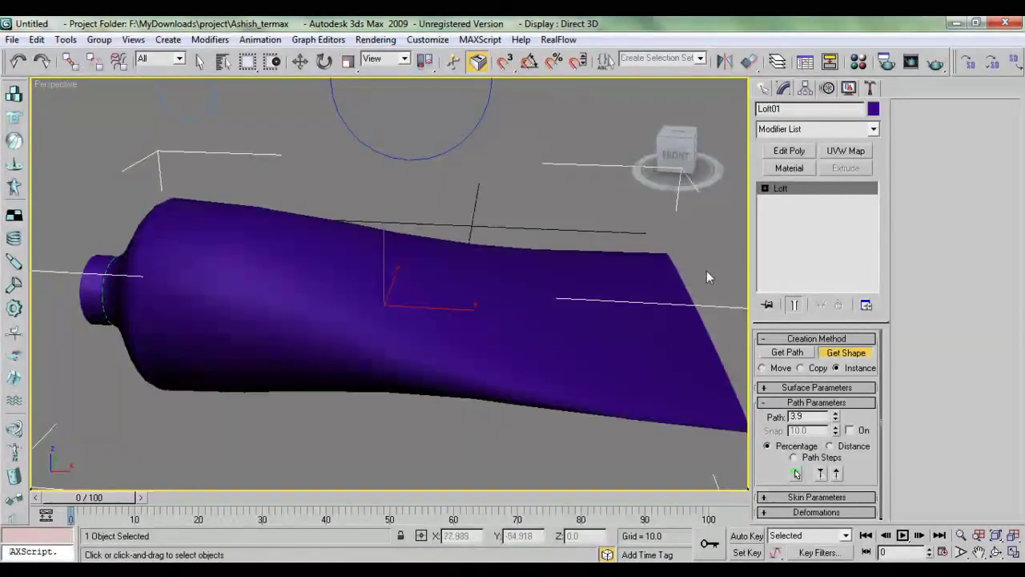
Try to scale the ellipse cross-section at the loft's flat end along its local X axis at Shape sub-object level
click(765, 188)
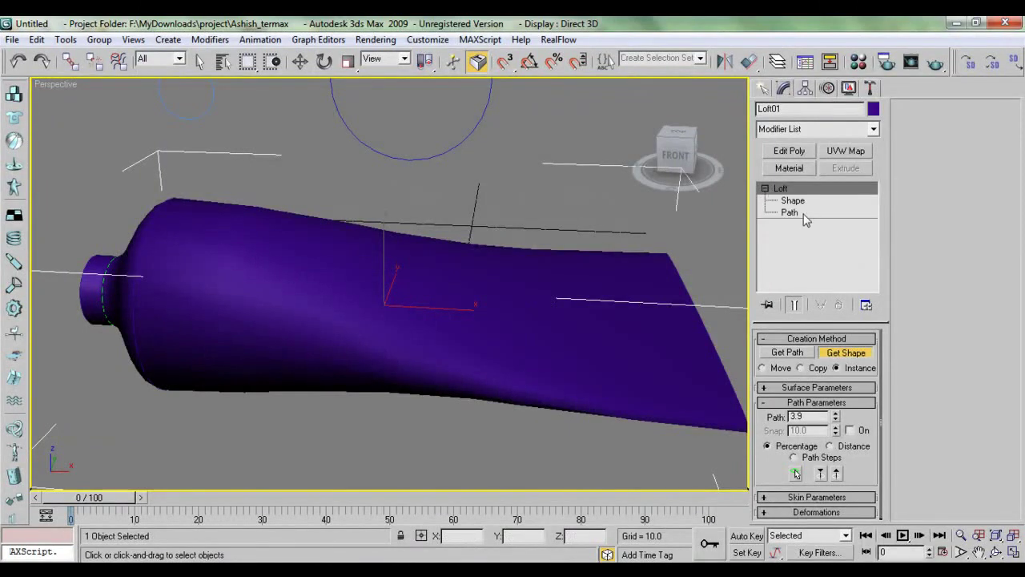
click(804, 201)
key(w)
click(683, 288)
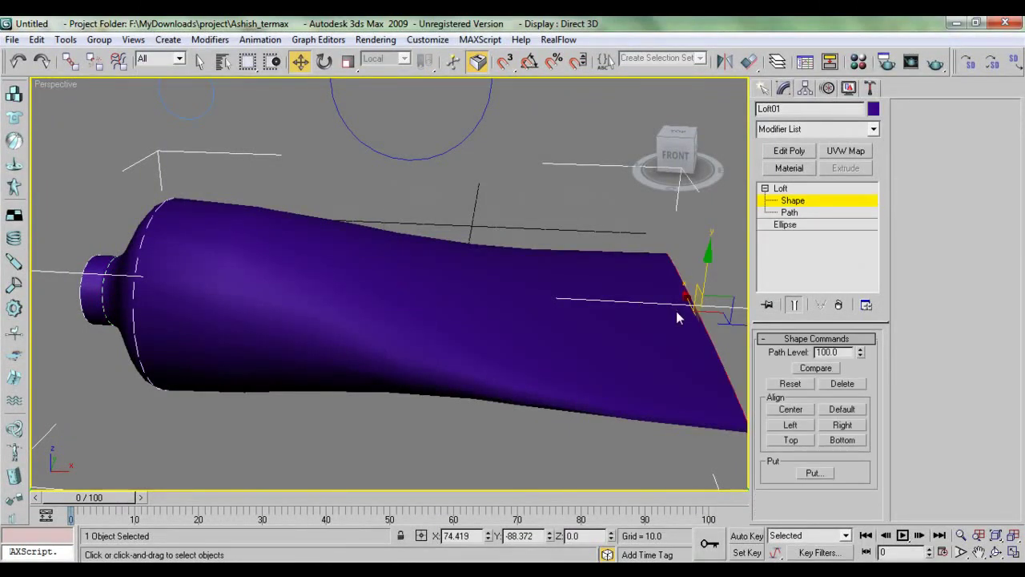
middle_drag(676, 310, 520, 320)
key(r)
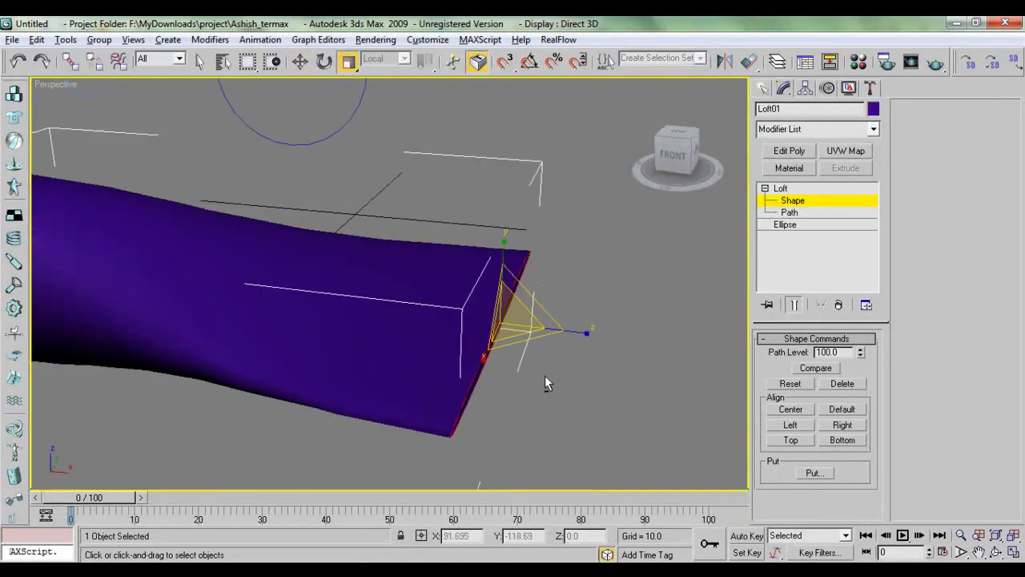
alt+middle_drag(544, 383, 428, 329)
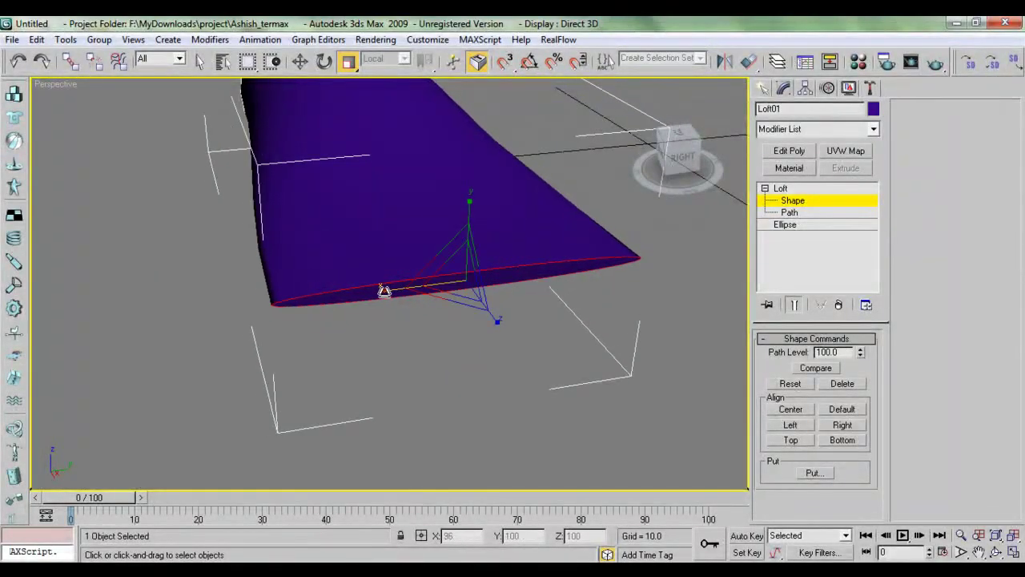
alt+middle_drag(384, 291, 389, 291)
scroll(339, 299, up, 8)
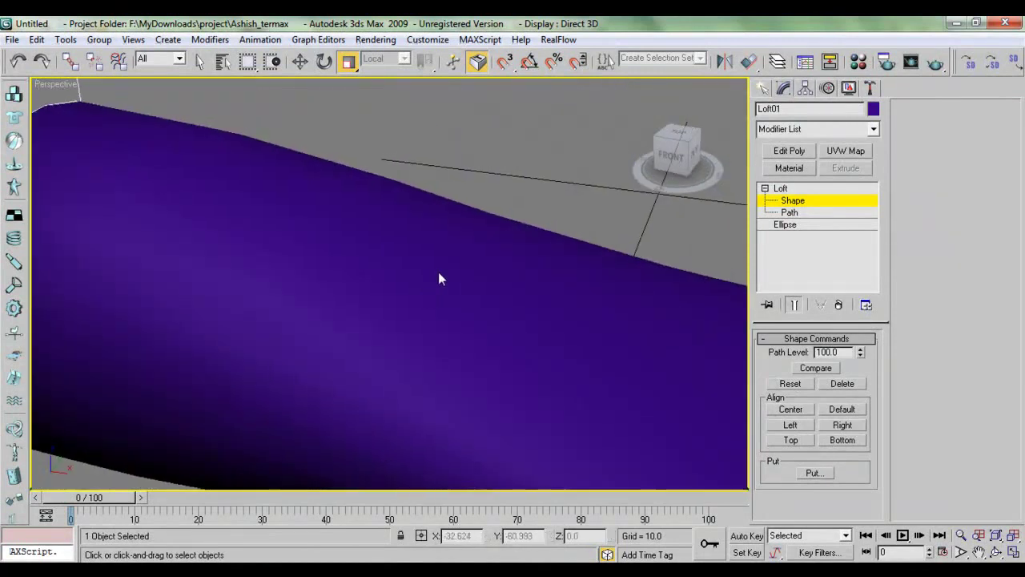
Leave the loft's sub-object level and try to scale the original ellipse shape along the Z axis
key(z)
alt+middle_drag(341, 153, 480, 187)
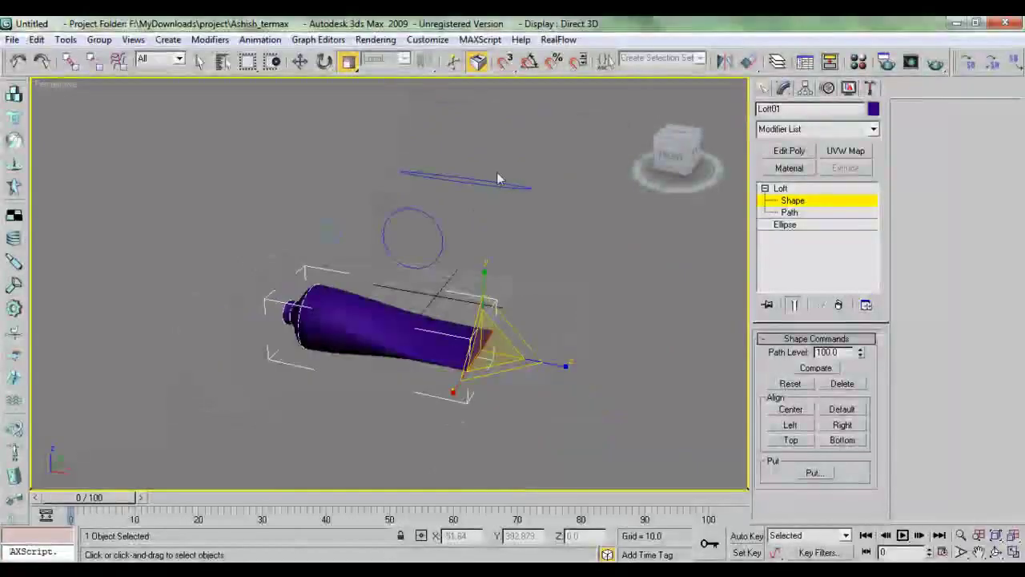
click(490, 194)
click(762, 90)
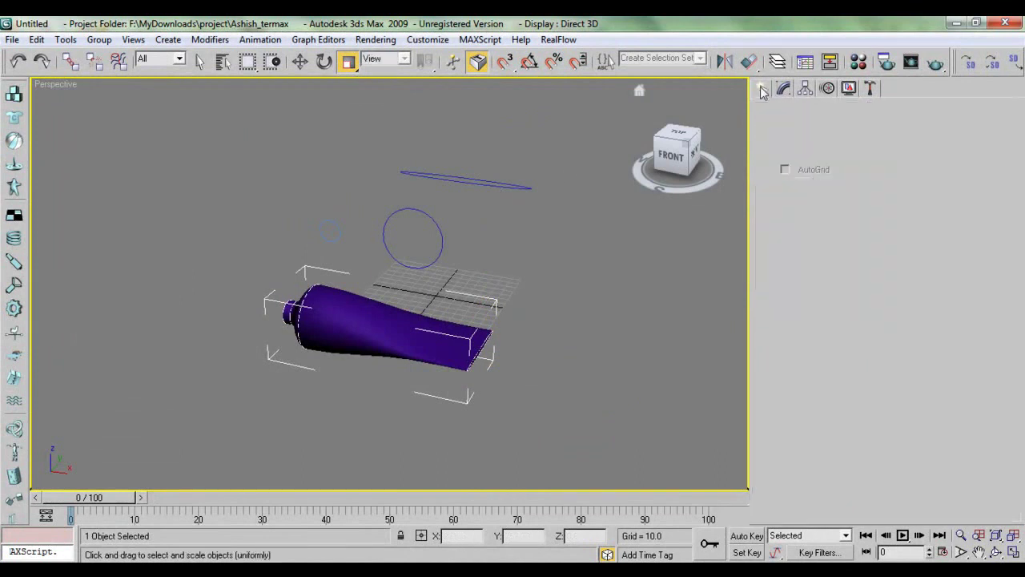
click(488, 184)
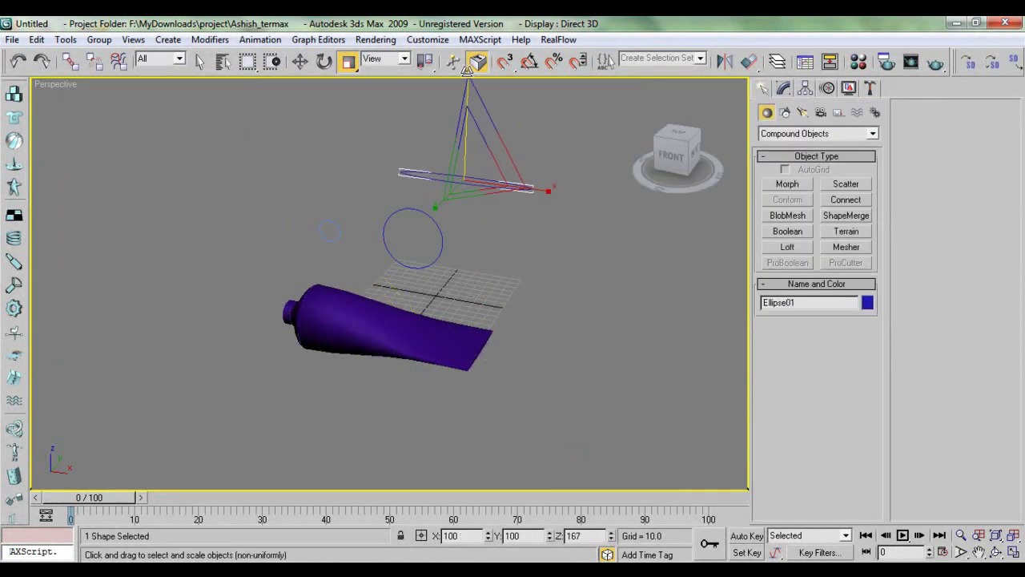
mouse_move(467, 70)
mouse_down()
mouse_move(451, 236)
mouse_move(453, 48)
mouse_move(460, 80)
mouse_up()
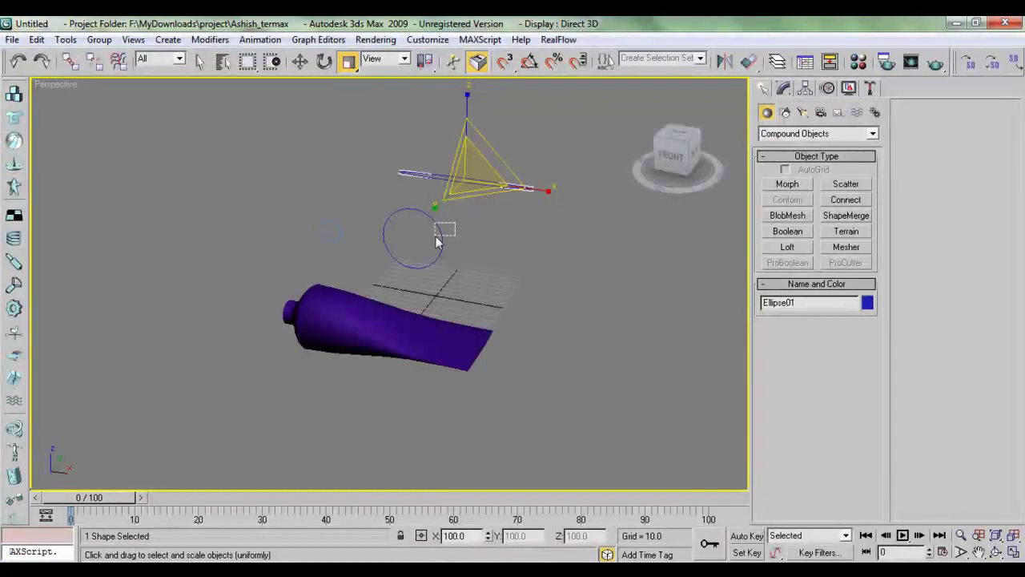
Select the large circle and try to scale it
click(440, 238)
drag(417, 234, 444, 144)
right_click(445, 144)
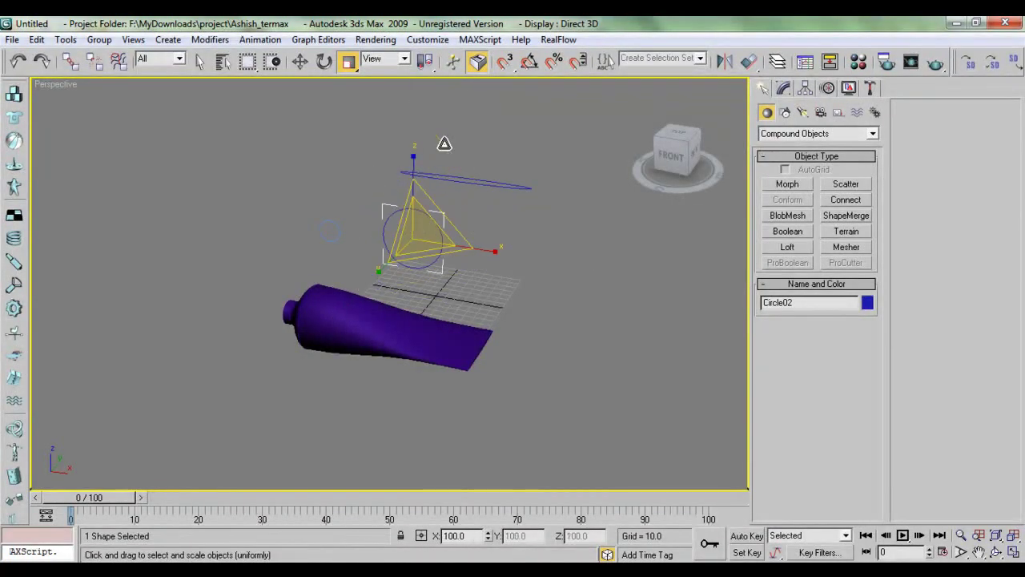
Try smaller and larger radii on the large circle, up to about 36.7, to test the loft's instanced shape
click(785, 87)
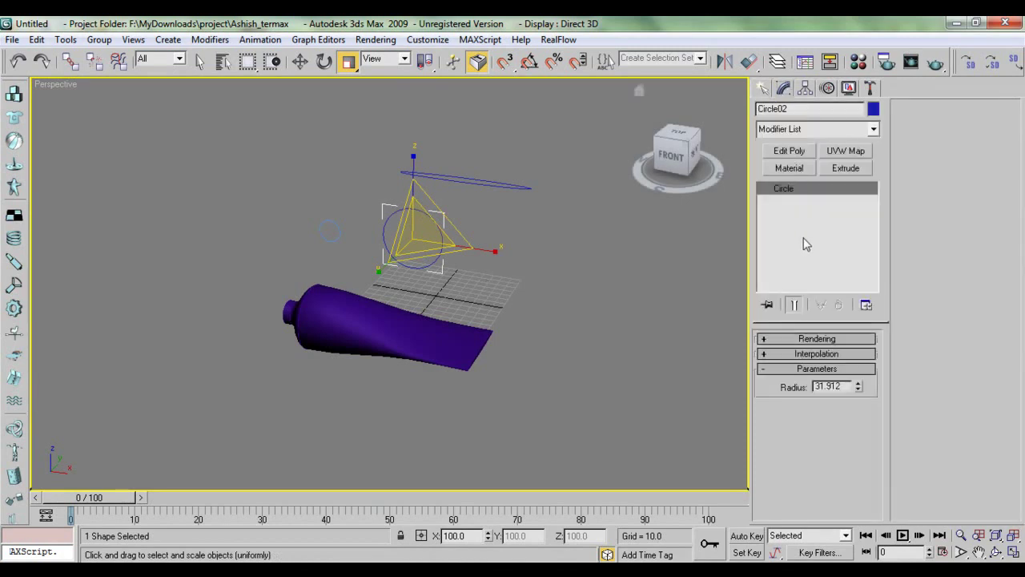
mouse_move(858, 387)
mouse_down()
mouse_move(857, 372)
mouse_move(857, 403)
mouse_up()
right_click(856, 402)
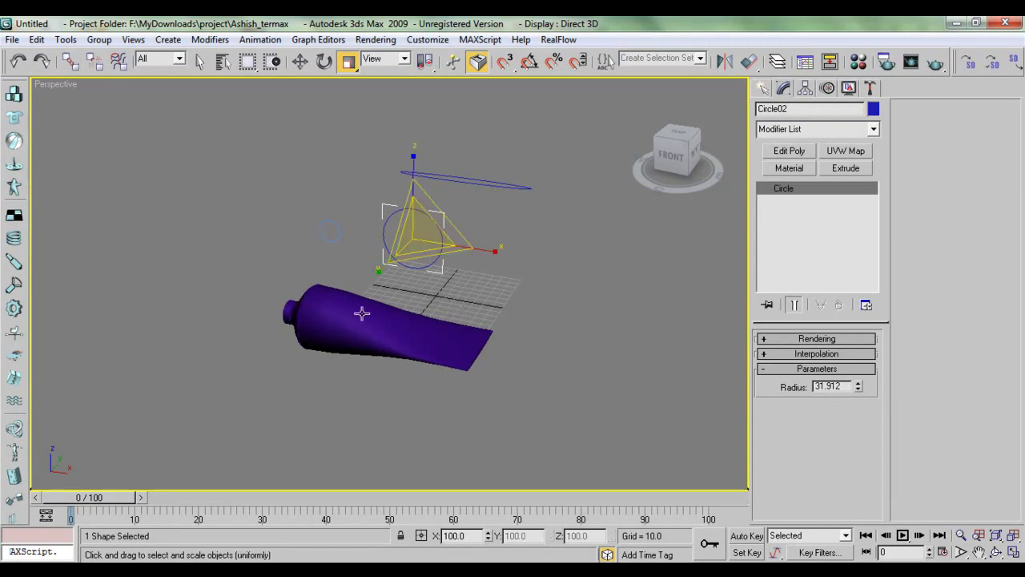
mouse_move(857, 389)
mouse_down()
mouse_move(863, 412)
mouse_move(861, 375)
mouse_up()
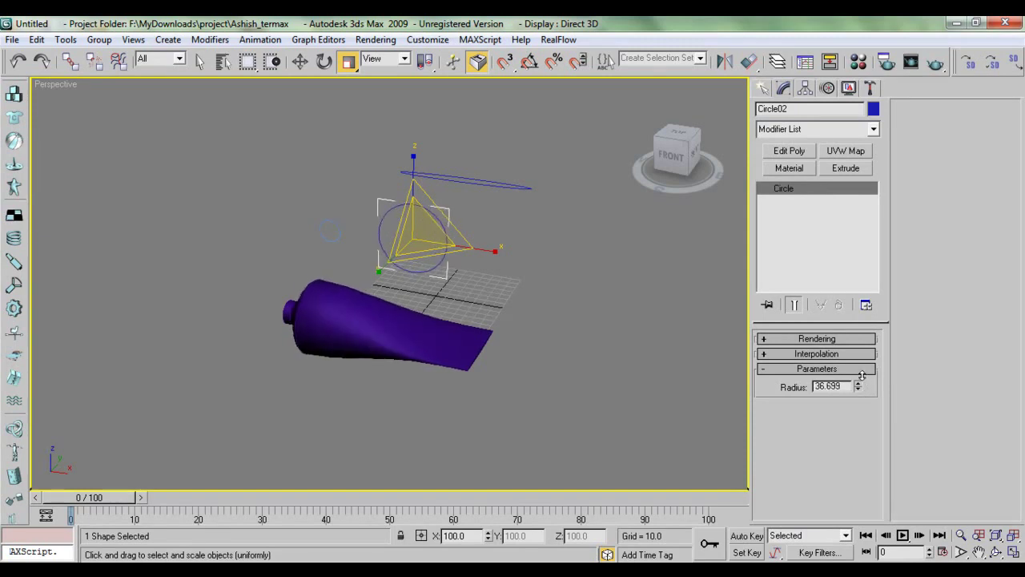
right_click(862, 382)
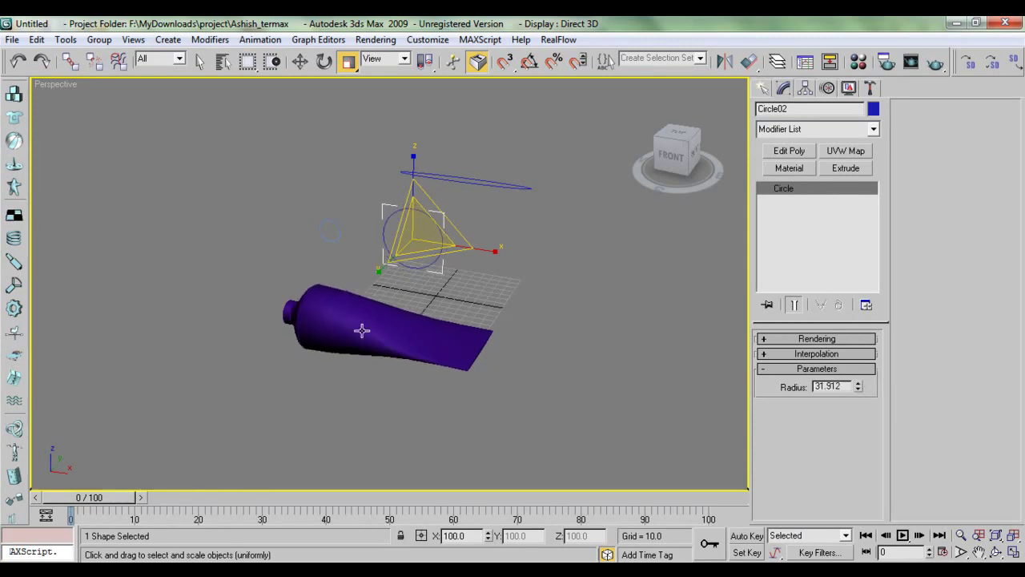
scroll(362, 330, up, 5)
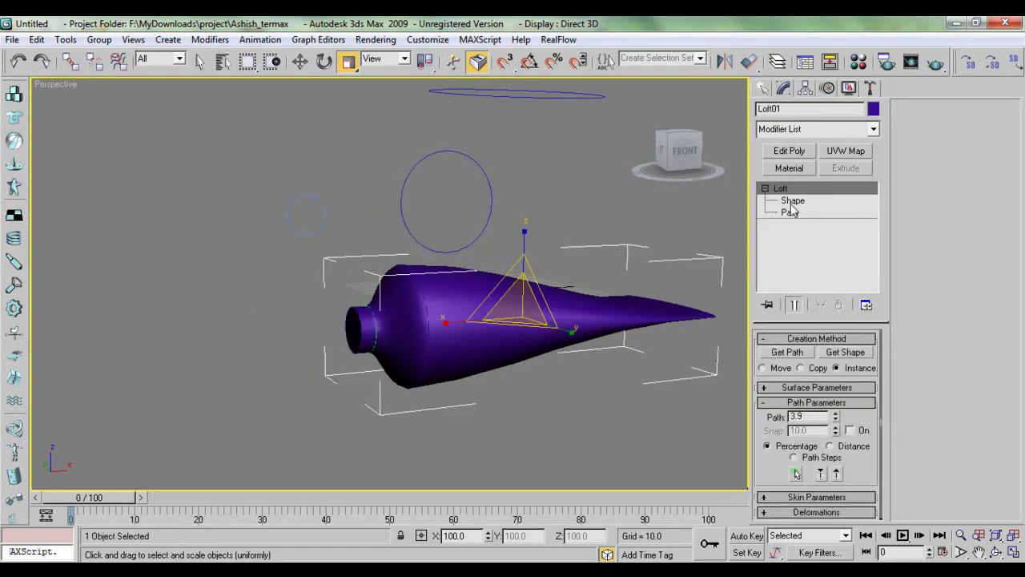
Try to scale the large circle cross-section at the tube's shoulder at the loft's Shape sub-object level, then deselect it
click(792, 201)
click(430, 324)
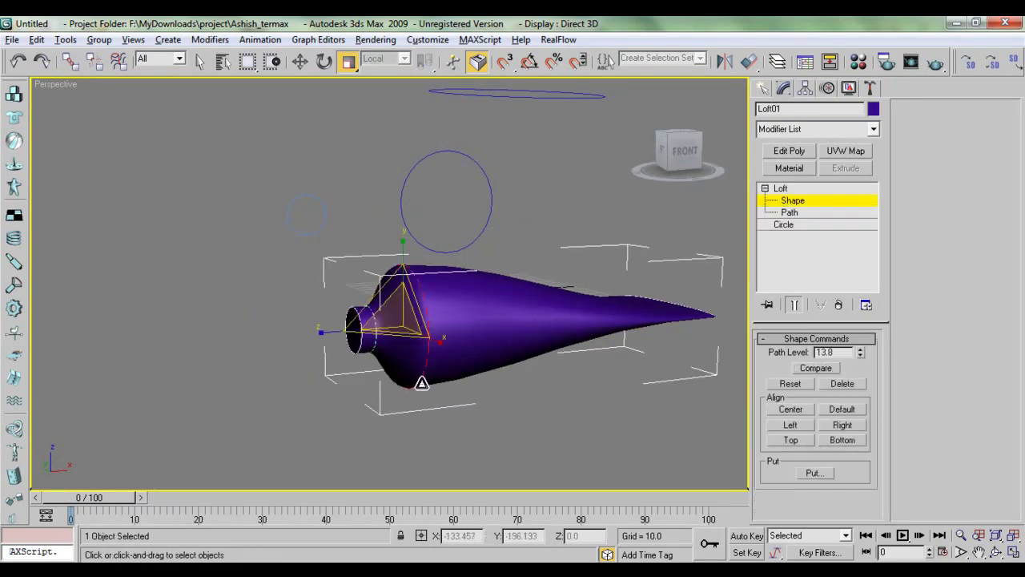
alt+middle_drag(422, 383, 447, 393)
drag(435, 337, 430, 338)
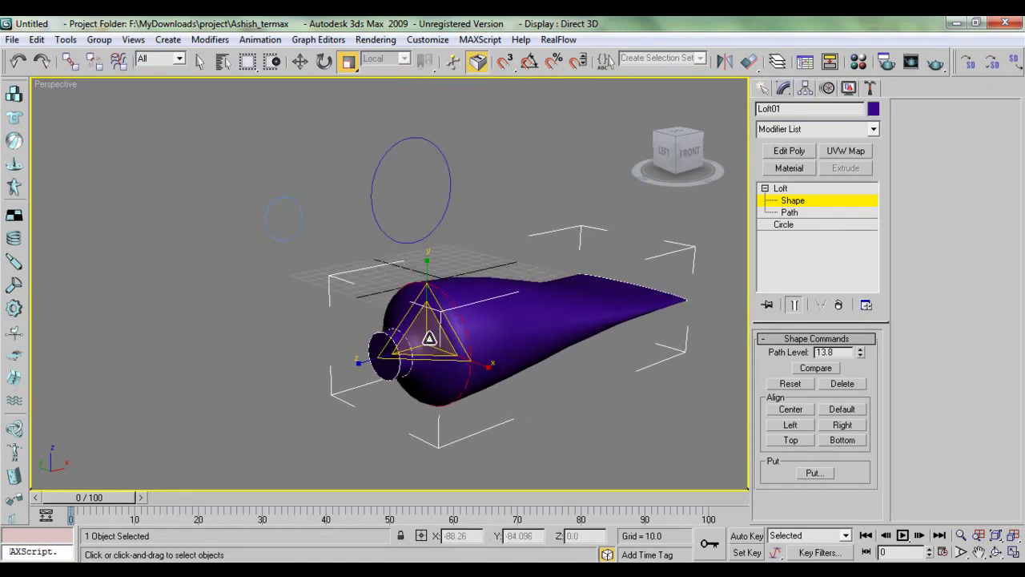
alt+middle_drag(430, 338, 488, 342)
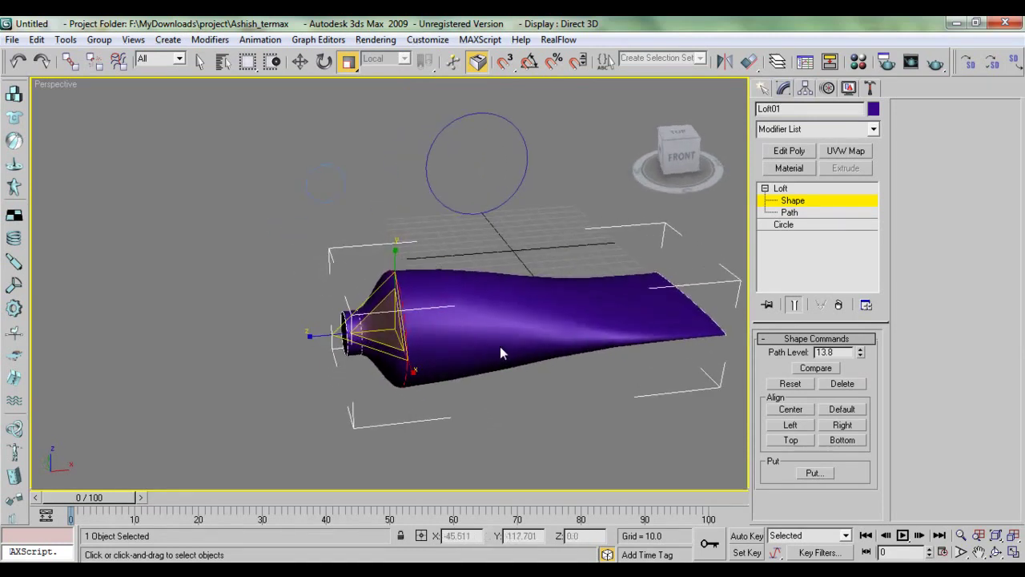
click(411, 126)
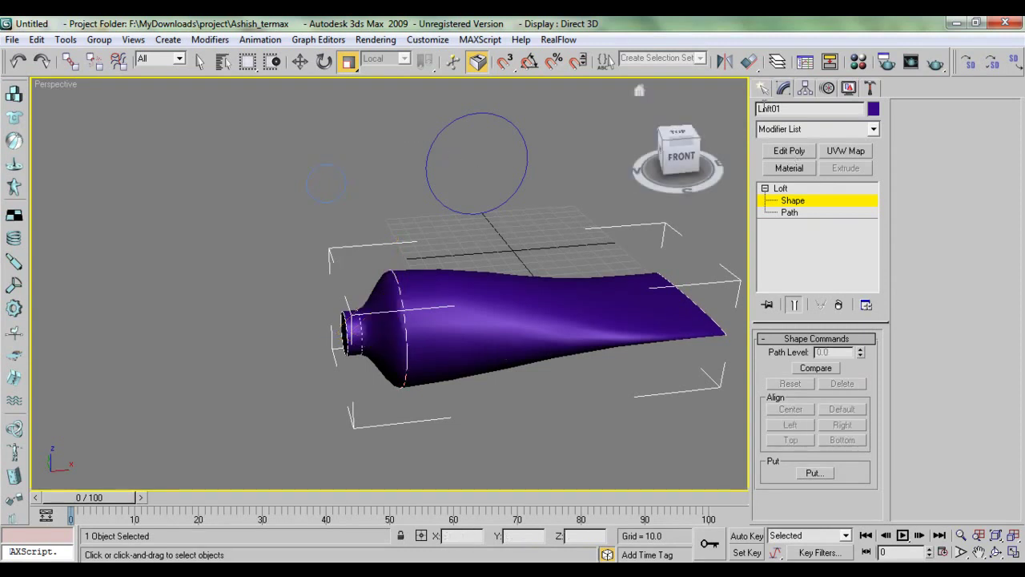
Select the original large circle and adjust its radius to about 31.6 to resize the tube's shoulder
click(763, 89)
click(438, 135)
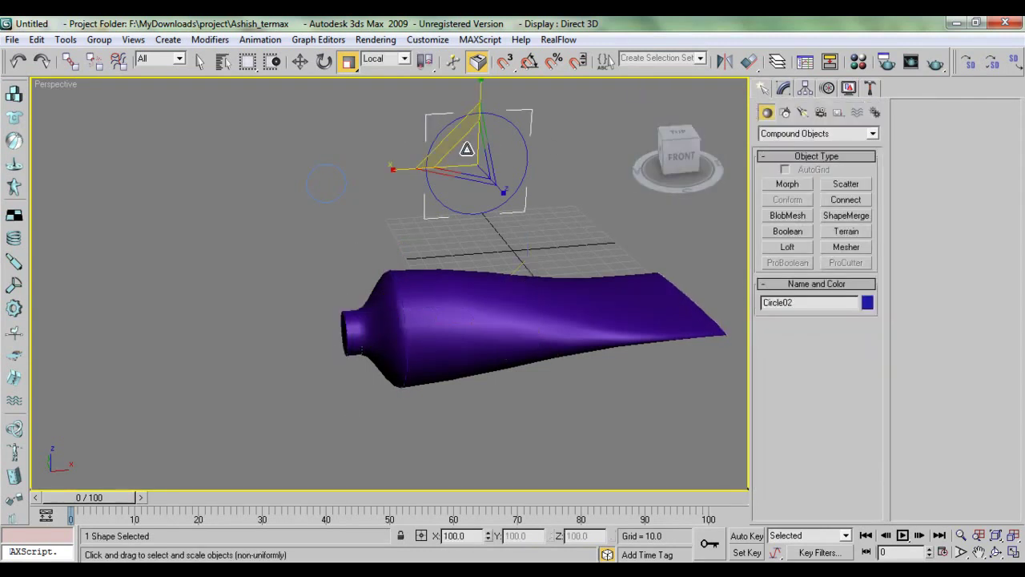
click(783, 88)
drag(862, 384, 857, 390)
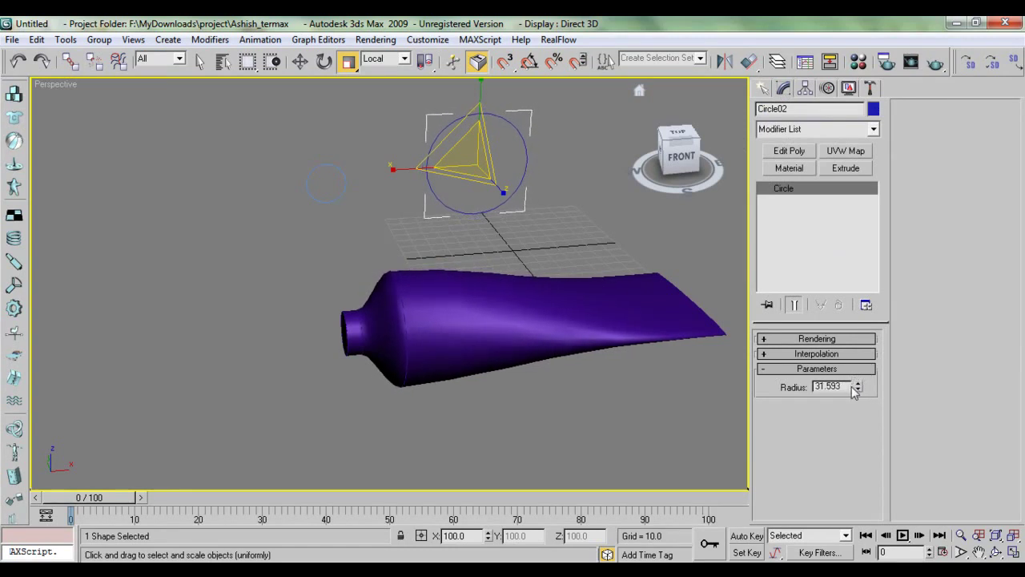
Examine the lofted tube from several angles and distances to check its neck, shoulder and flattened end
alt+middle_drag(540, 357, 570, 397)
click(763, 88)
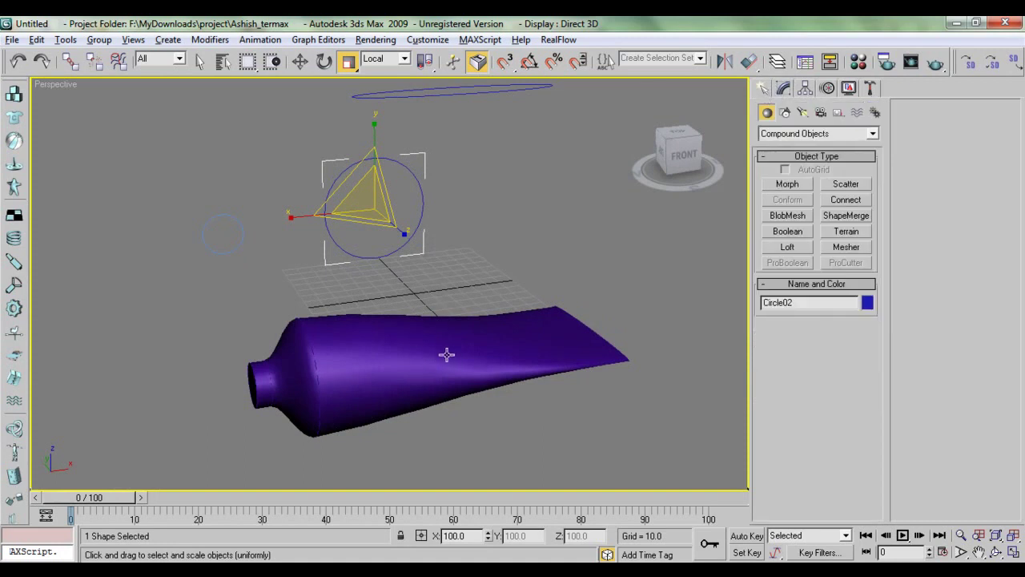
alt+middle_drag(447, 355, 393, 371)
scroll(310, 361, up, 3)
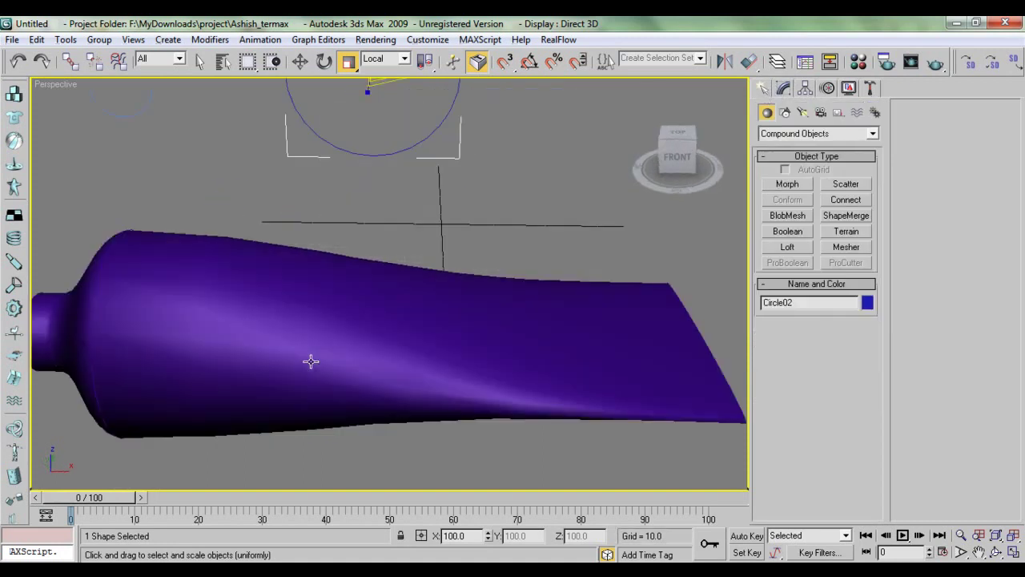
scroll(310, 361, down, 5)
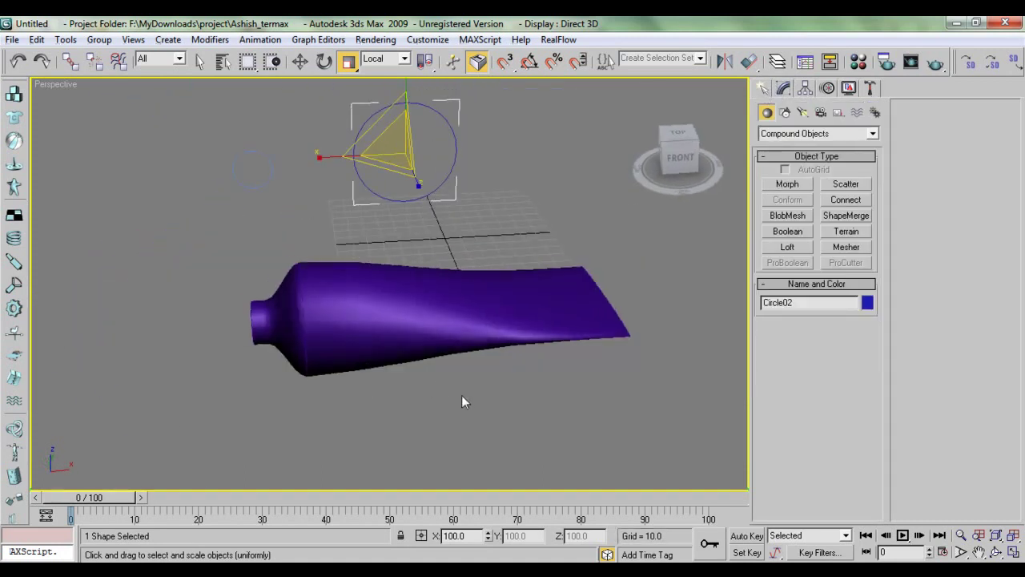
mouse_move(462, 401)
alt+middle_down()
mouse_move(294, 360)
mouse_move(435, 355)
mouse_move(384, 412)
mouse_move(470, 398)
alt+middle_up()
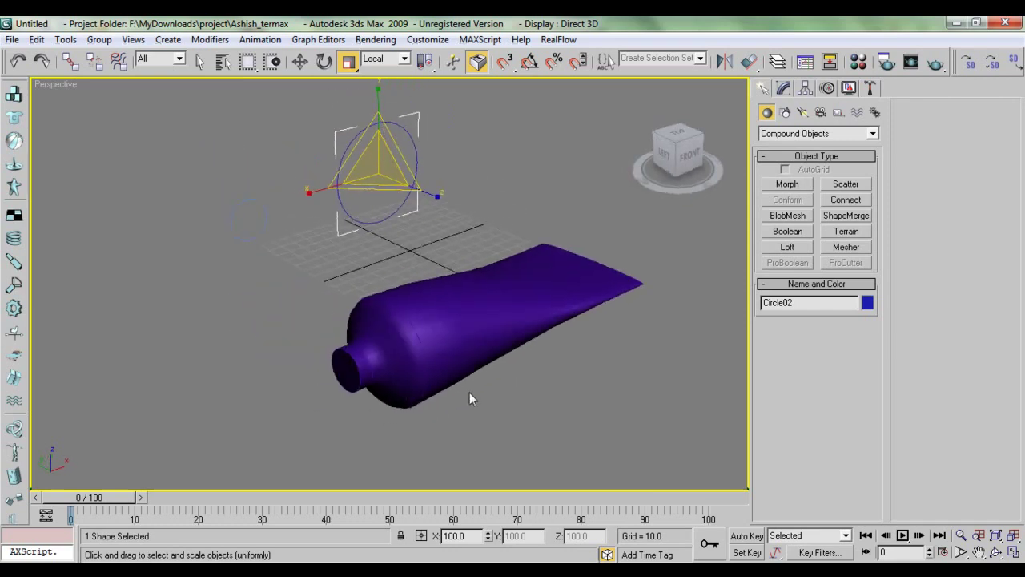
mouse_move(542, 403)
alt+middle_down()
mouse_move(583, 363)
mouse_move(562, 378)
mouse_move(558, 392)
mouse_move(566, 390)
mouse_move(532, 398)
alt+middle_up()
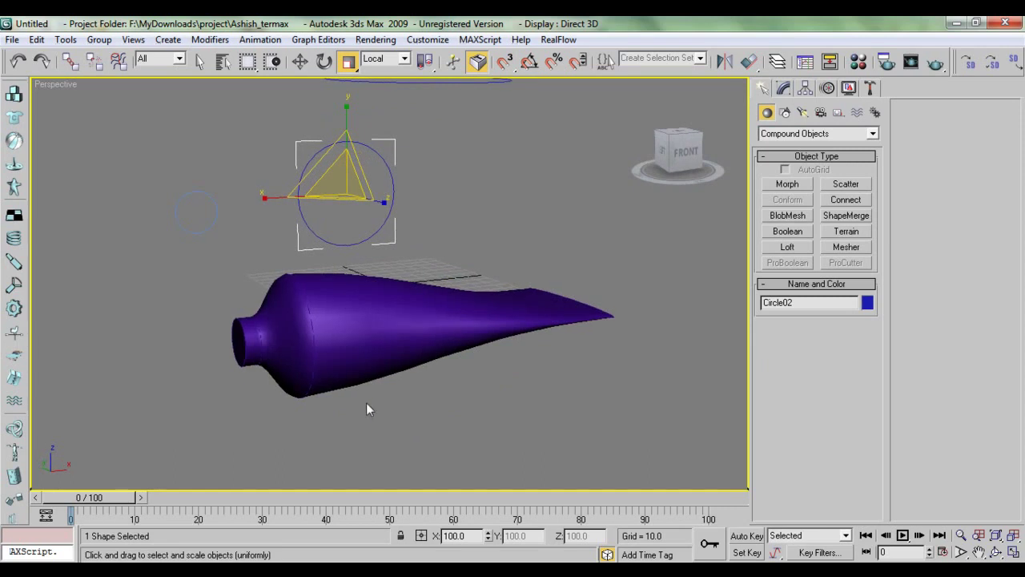
alt+middle_drag(366, 402, 449, 339)
scroll(471, 380, down, 3)
alt+middle_drag(323, 313, 410, 353)
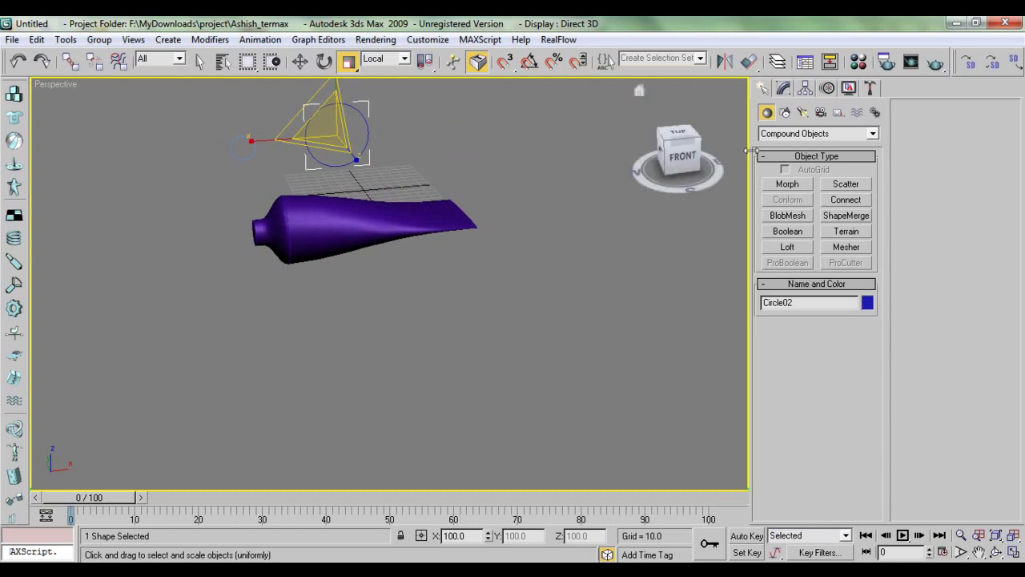
Draw an open, straight-segment line with four corner points in front of the tube, forming a three-sided path
click(785, 113)
click(793, 199)
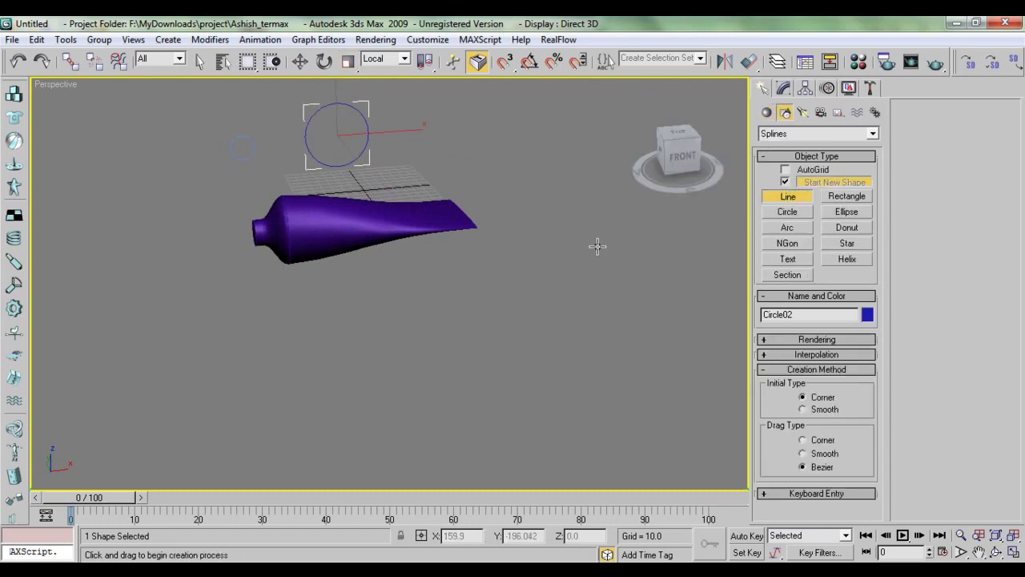
click(597, 252)
click(280, 286)
click(327, 418)
click(340, 462)
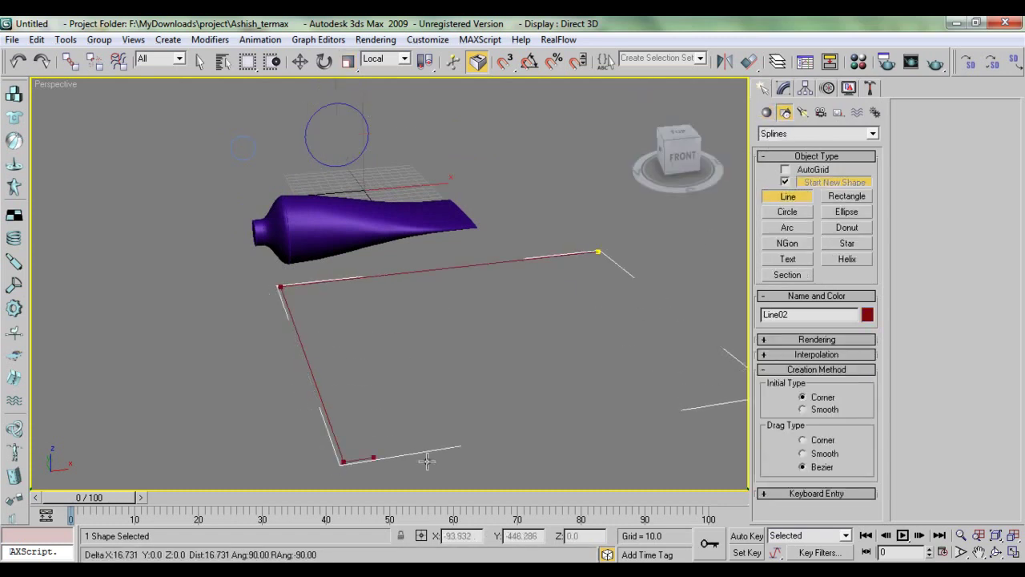
click(693, 409)
right_click(706, 421)
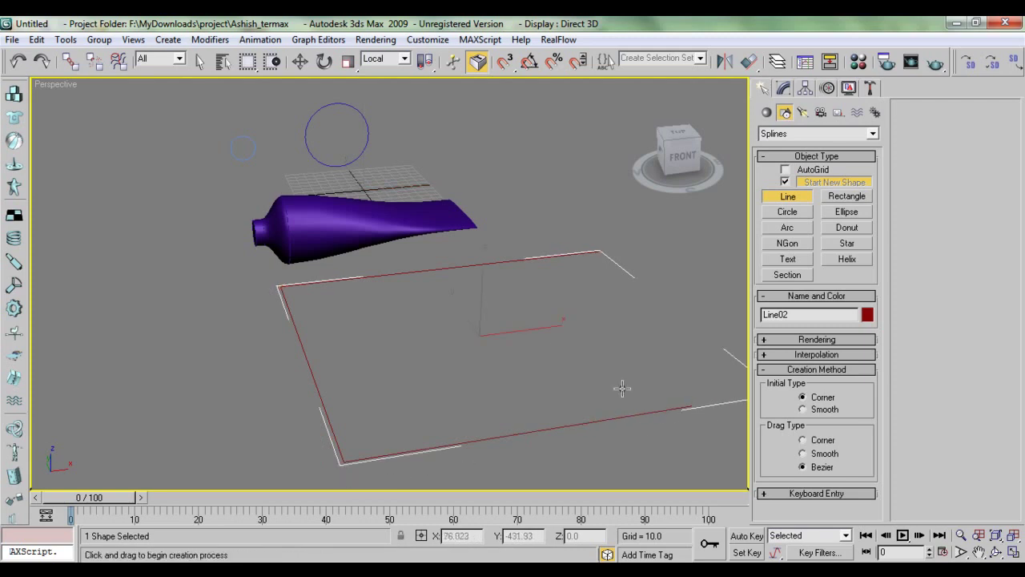
key(r)
key(w)
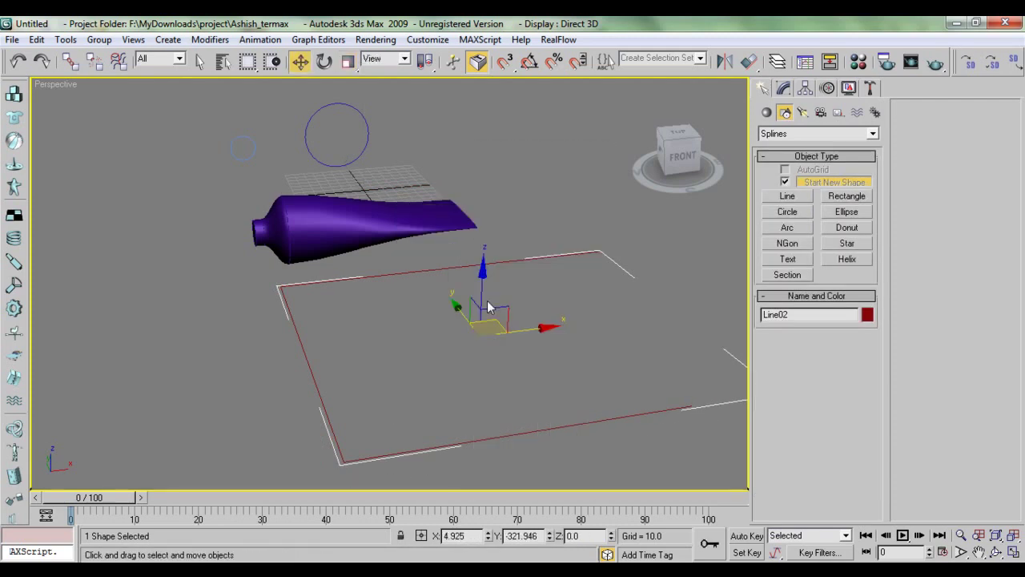
drag(487, 303, 470, 227)
key(ctrl+z)
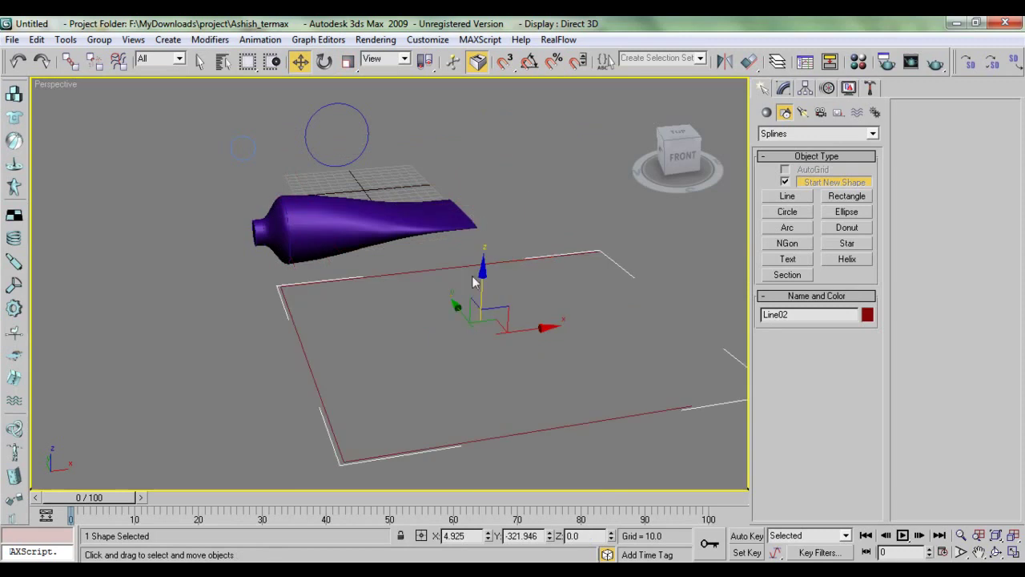
Draw a closed six-point stepped line profile in the Left view beside the path, about 22 by 20 units
middle_drag(506, 280, 457, 285)
scroll(461, 287, down, 3)
key(l)
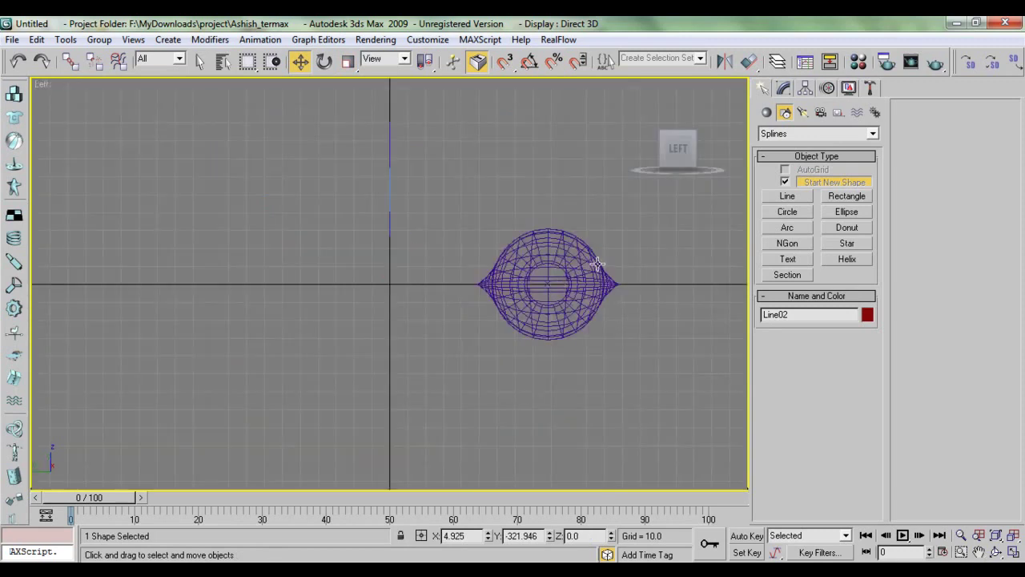
middle_drag(592, 261, 521, 263)
scroll(541, 305, down, 3)
middle_drag(653, 334, 414, 375)
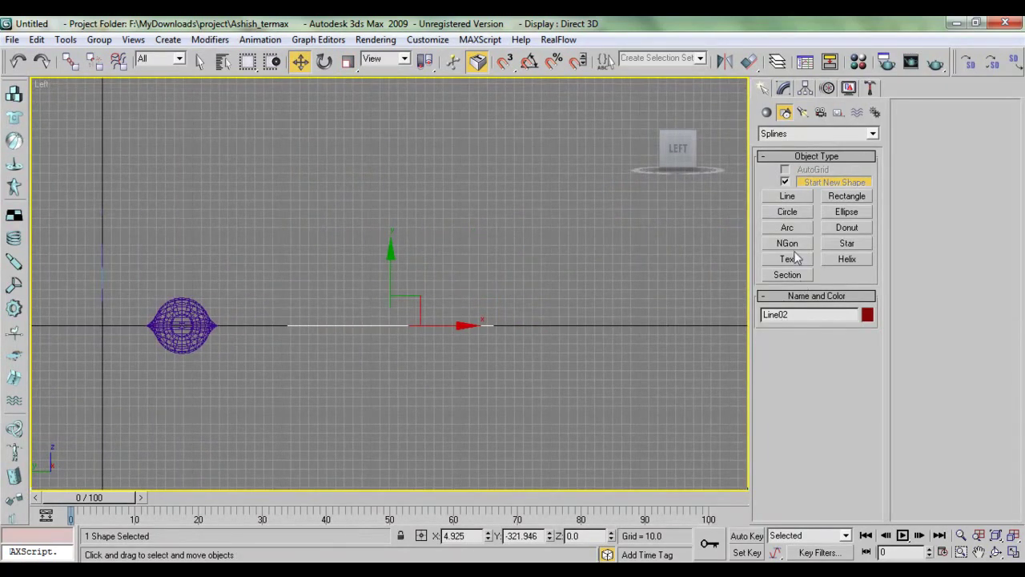
click(788, 197)
scroll(621, 284, up, 2)
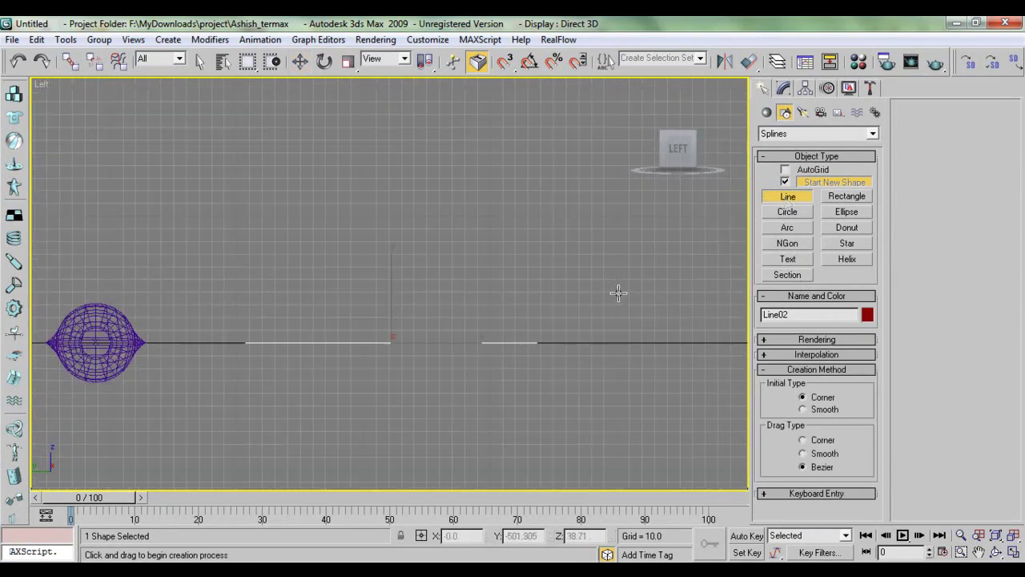
mouse_move(617, 291)
middle_down()
mouse_move(498, 294)
mouse_move(522, 297)
mouse_move(513, 290)
middle_up()
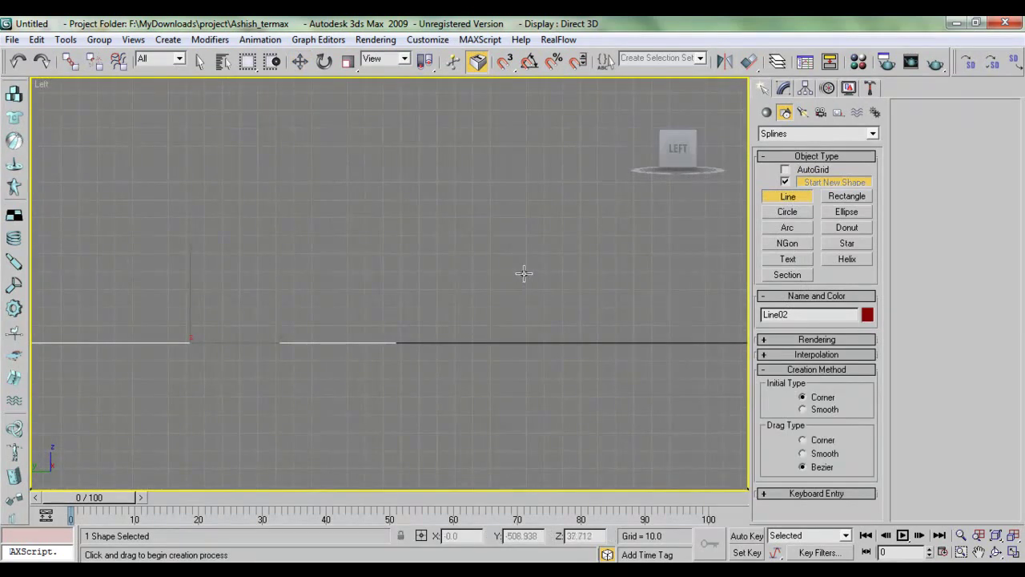
click(524, 276)
click(523, 289)
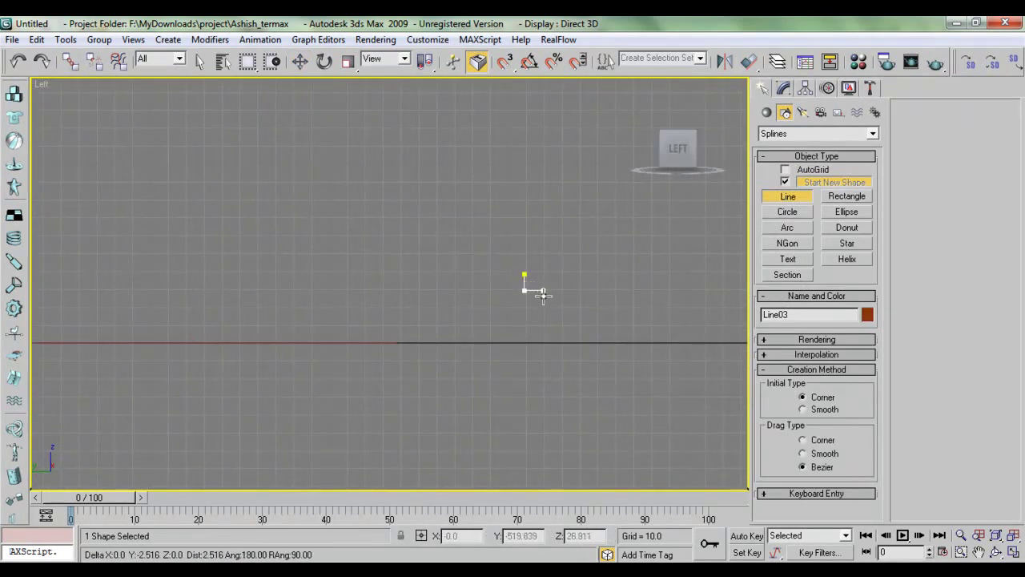
click(543, 291)
click(543, 308)
click(564, 308)
click(563, 273)
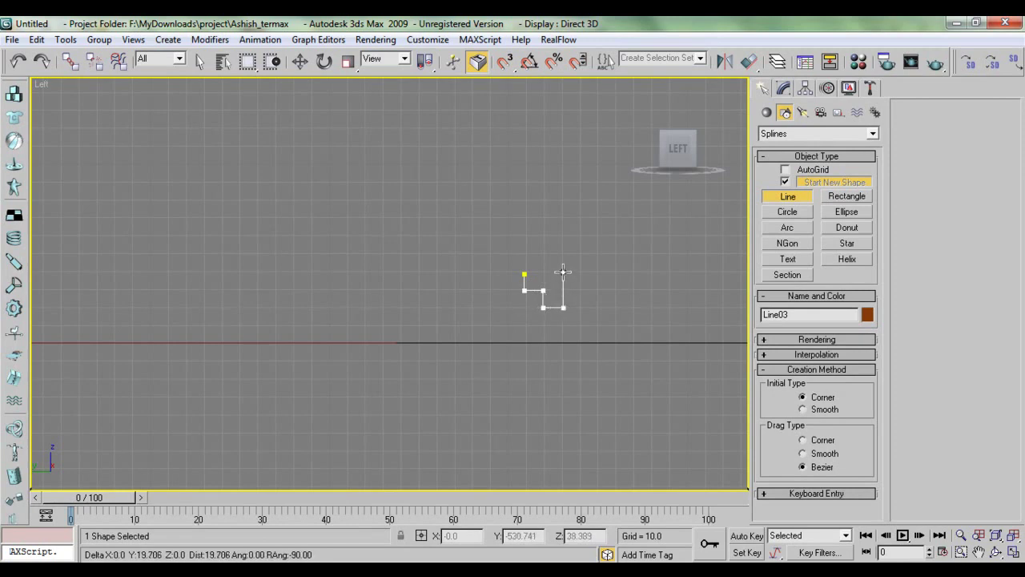
click(524, 273)
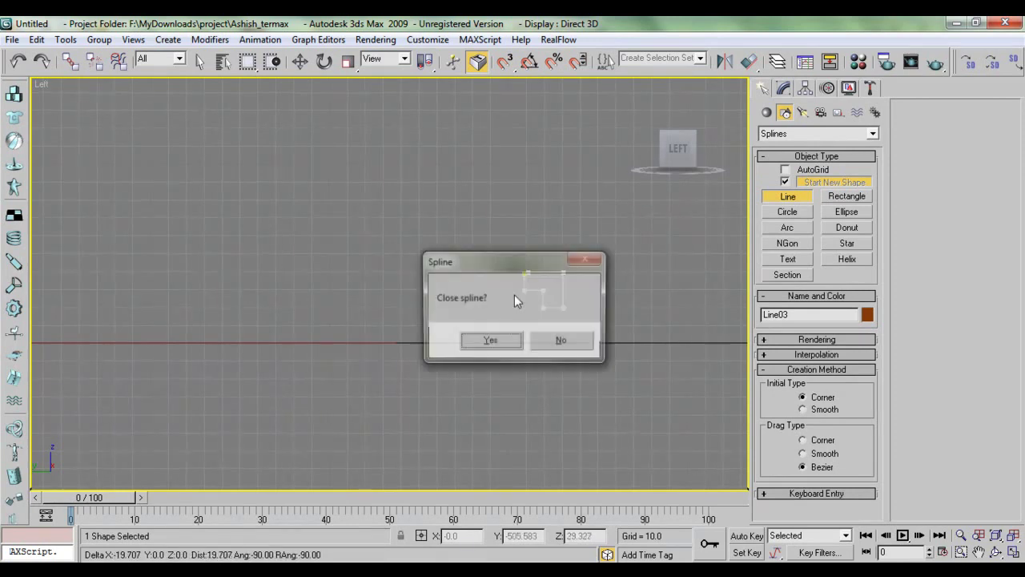
click(490, 340)
Select the stepped profile's first vertex at Vertex level and raise it about 0.8 to level the upper edge
click(765, 188)
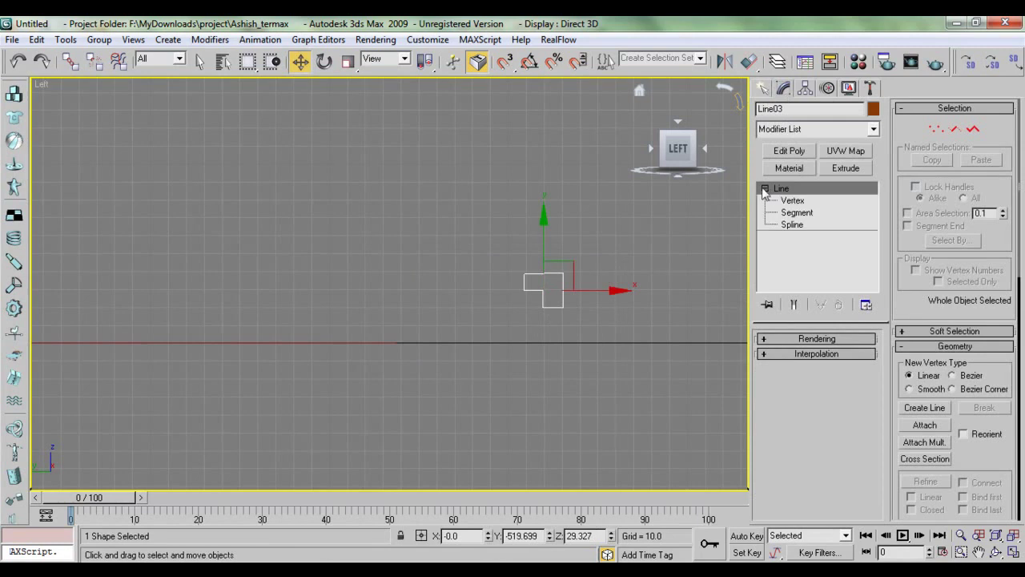
click(792, 200)
scroll(549, 320, up, 3)
middle_drag(549, 320, 492, 312)
drag(557, 218, 602, 261)
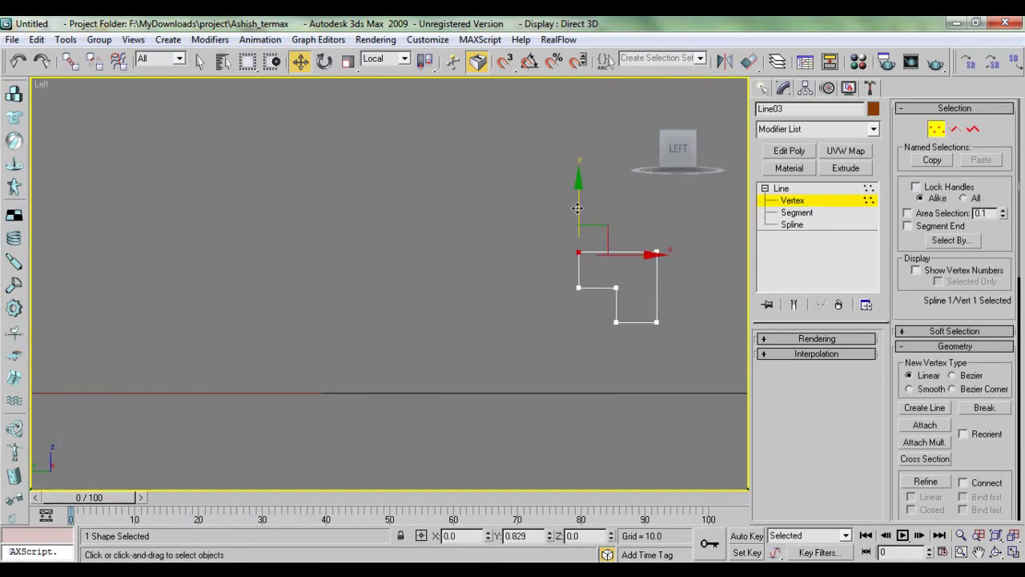
scroll(585, 310, down, 3)
middle_drag(586, 310, 566, 291)
scroll(497, 289, up, 3)
middle_drag(425, 290, 228, 300)
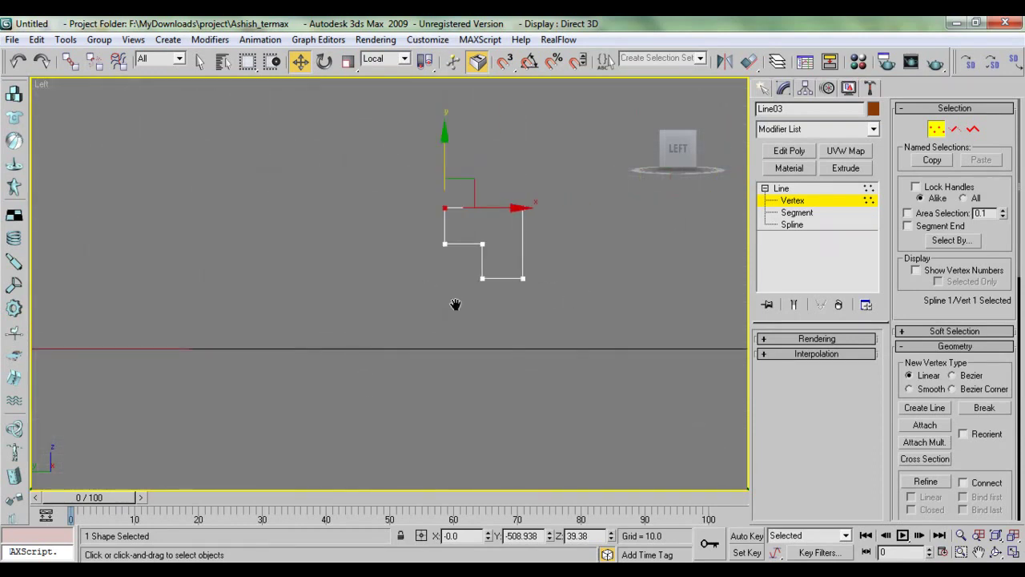
Fillet the three vertices along the profile's stepped side into rounded corners
drag(429, 227, 493, 306)
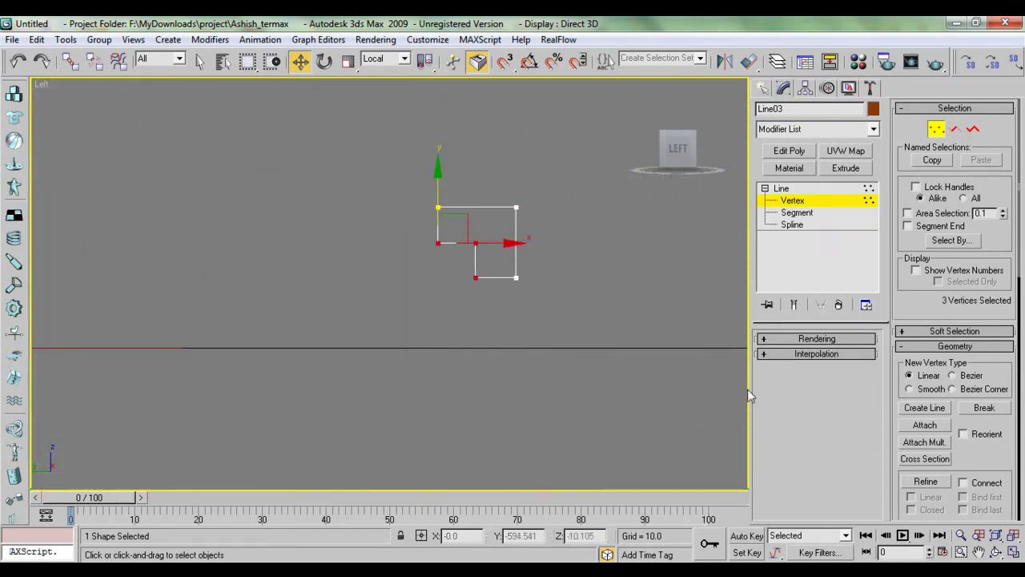
drag(969, 447, 923, 288)
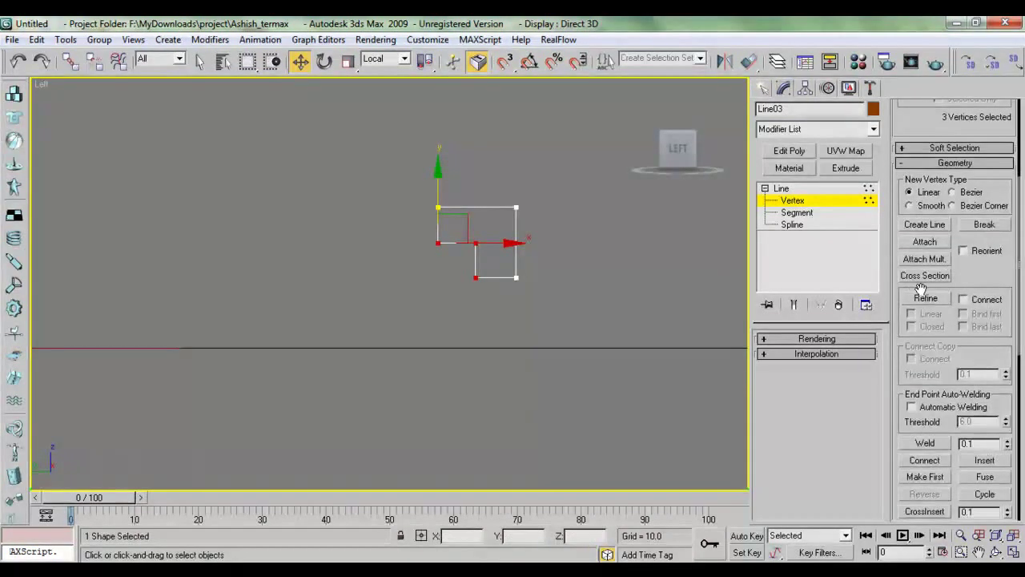
drag(976, 370, 973, 254)
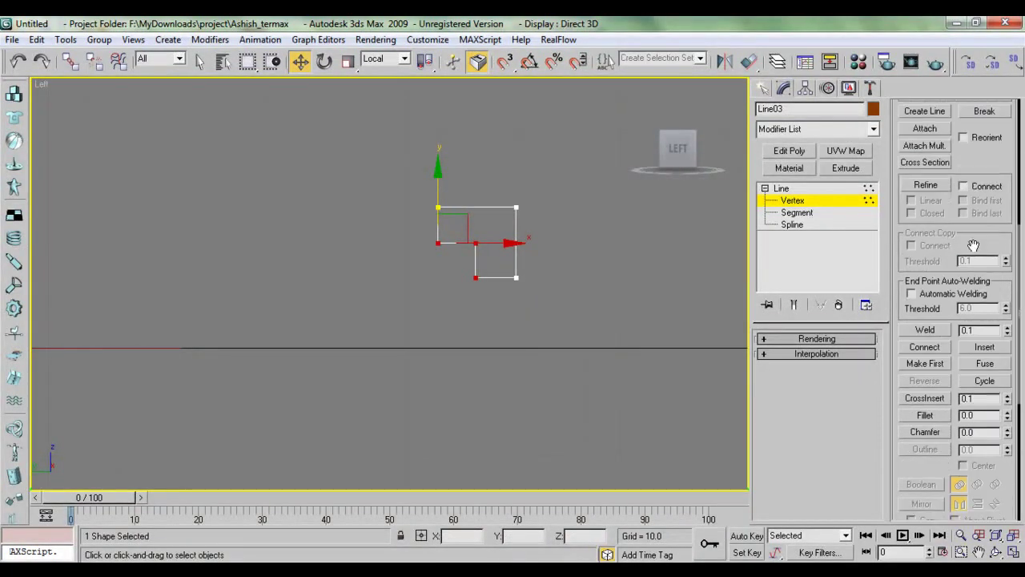
drag(1006, 416, 1003, 413)
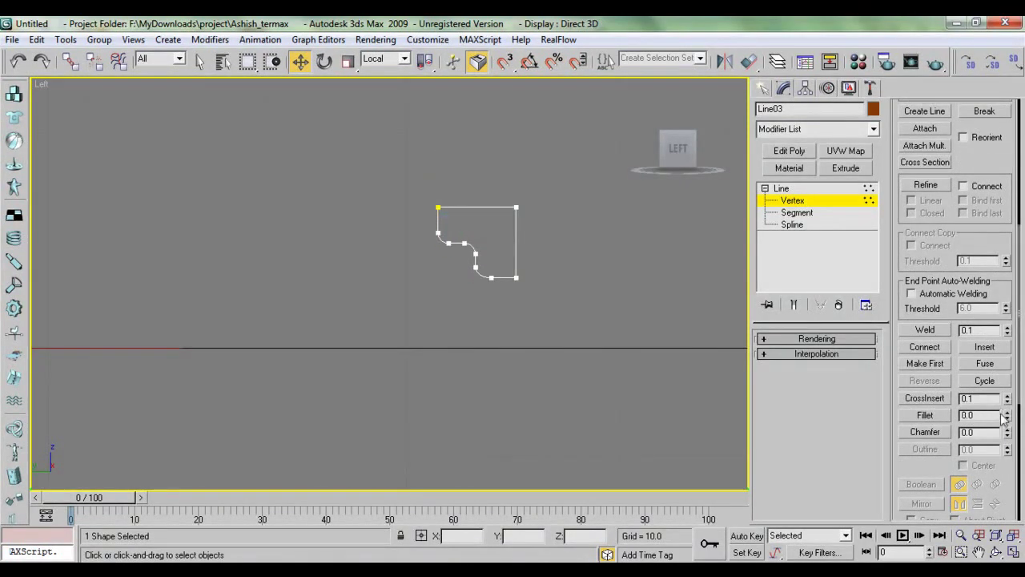
click(761, 89)
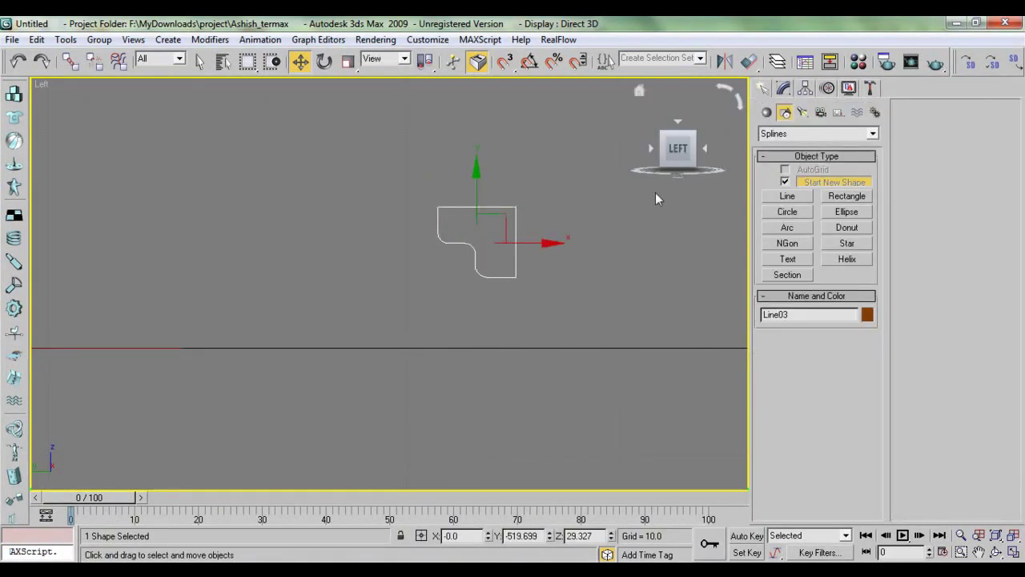
Loft the rounded stepped profile along the three-sided path as an instance compound object and show it in the Perspective view
scroll(585, 276, down, 6)
drag(338, 258, 345, 348)
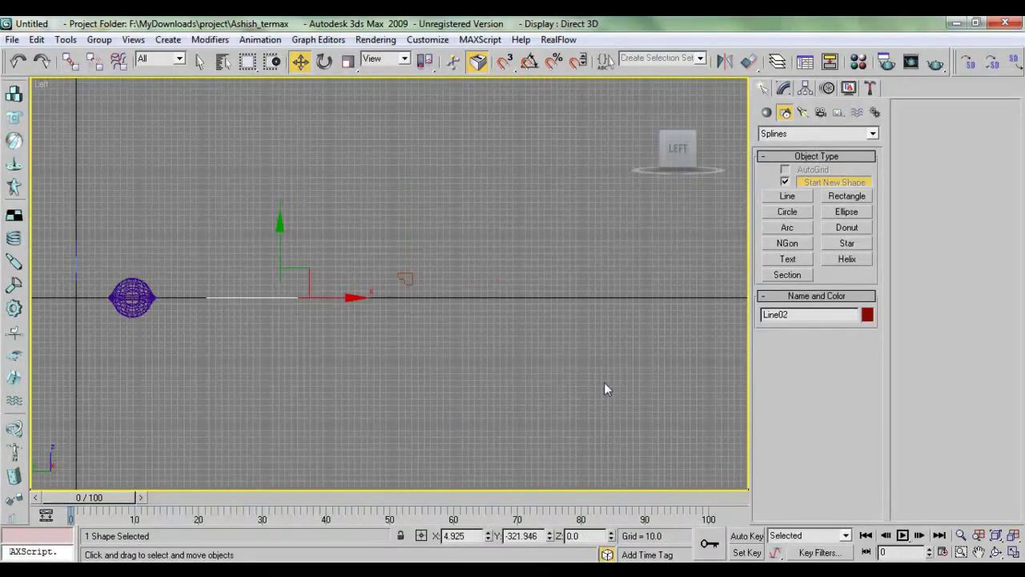
click(767, 112)
click(808, 133)
click(793, 137)
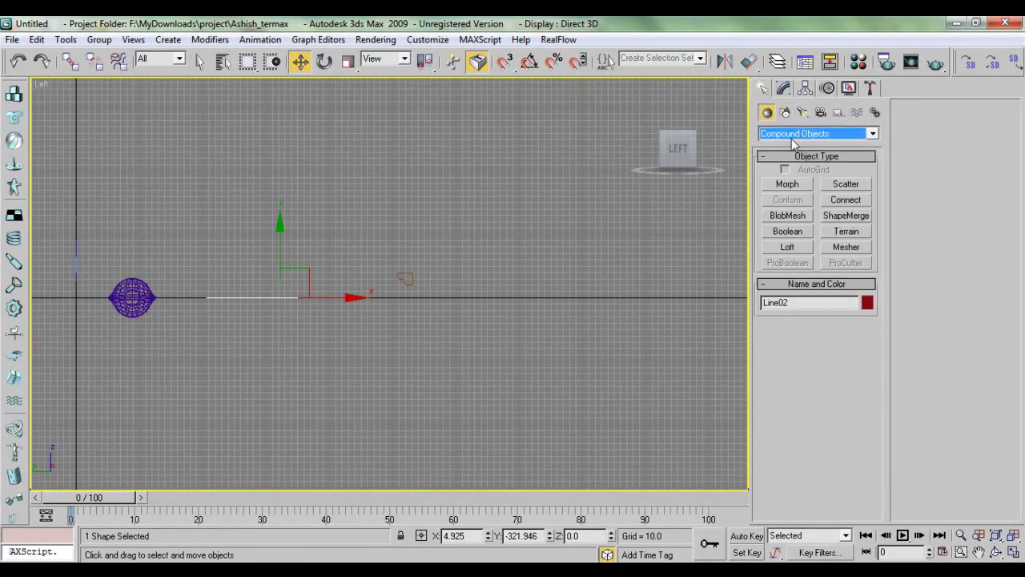
click(788, 247)
click(845, 341)
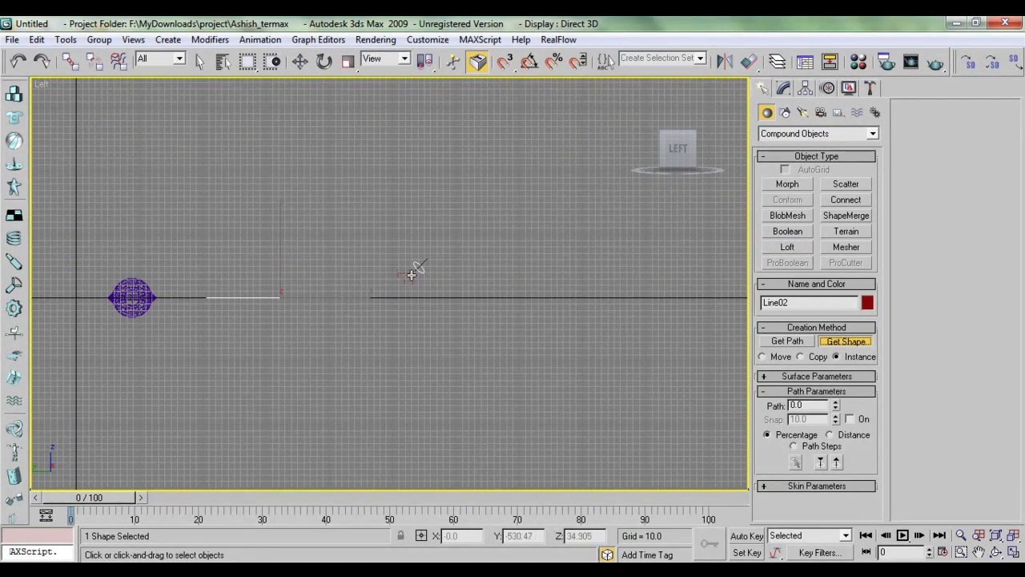
click(407, 271)
key(p)
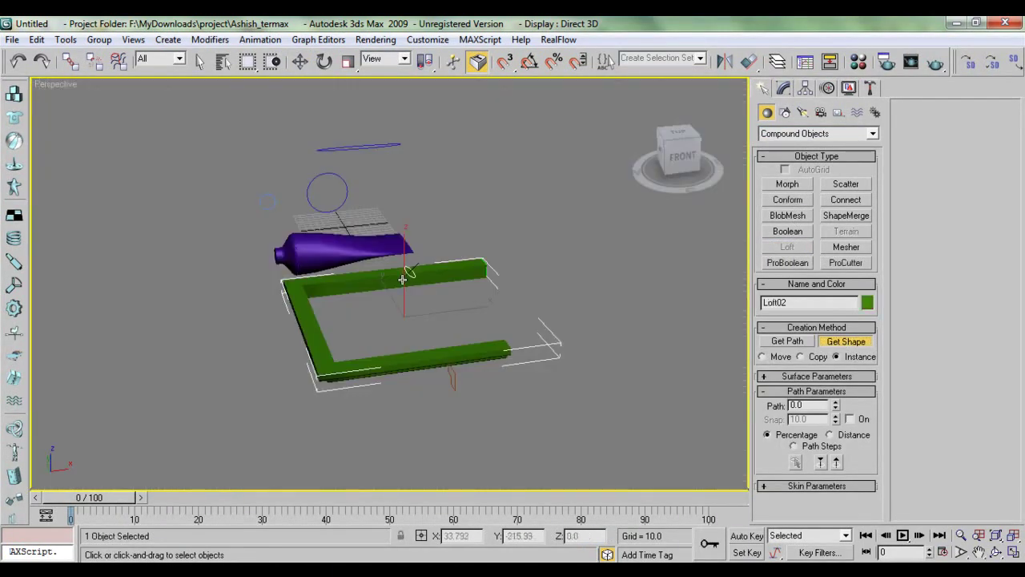
Examine the new frame-like loft from several angles, including the profile at its open end and its mitred corners
alt+middle_drag(423, 379, 463, 359)
scroll(449, 293, up, 5)
scroll(464, 359, down, 4)
alt+middle_drag(444, 408, 406, 379)
scroll(490, 333, up, 4)
scroll(431, 375, down, 3)
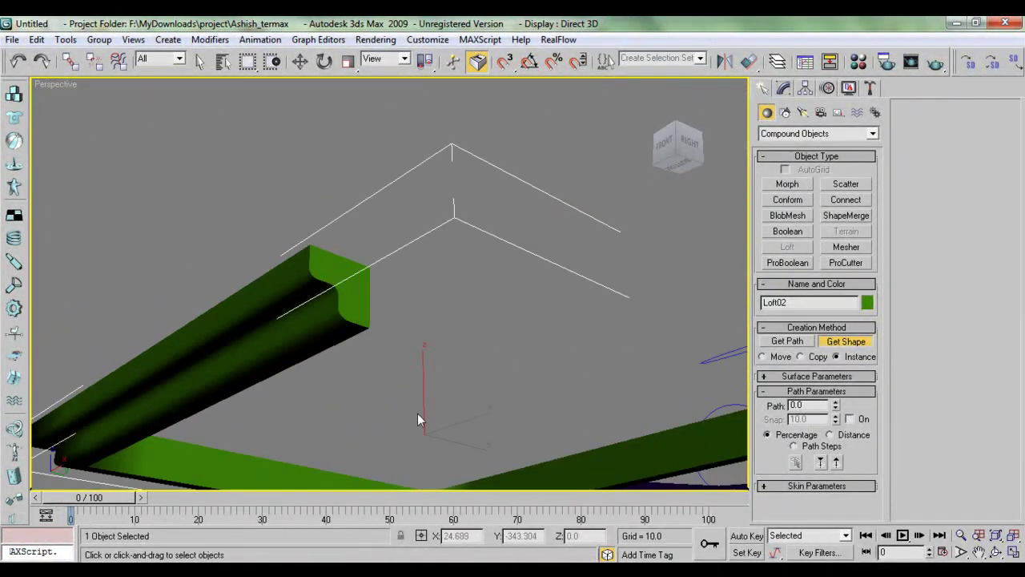
alt+middle_drag(469, 290, 405, 352)
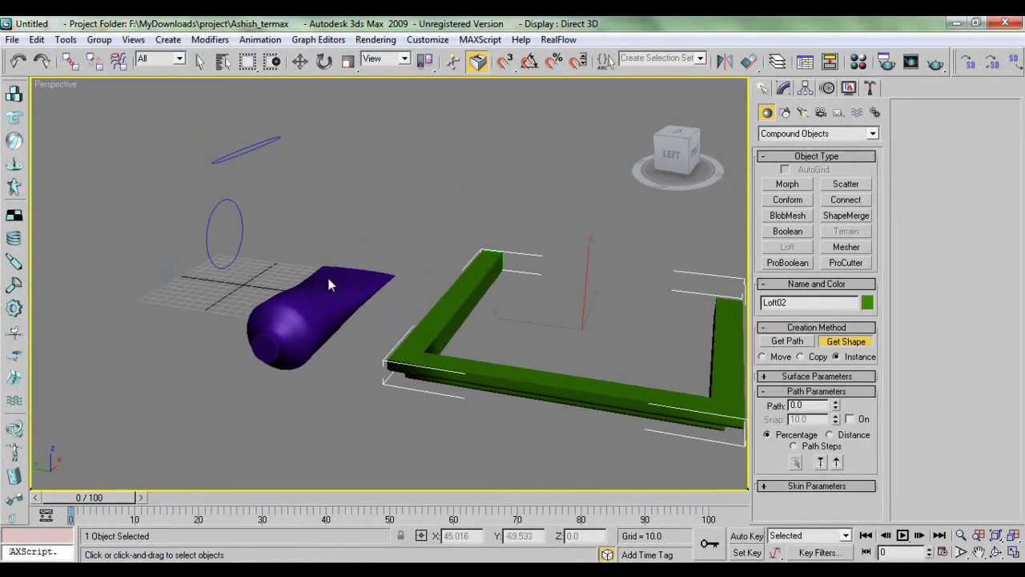
Examine the purple tube loft up close, from its round neck to its flattened end
scroll(327, 274, up, 3)
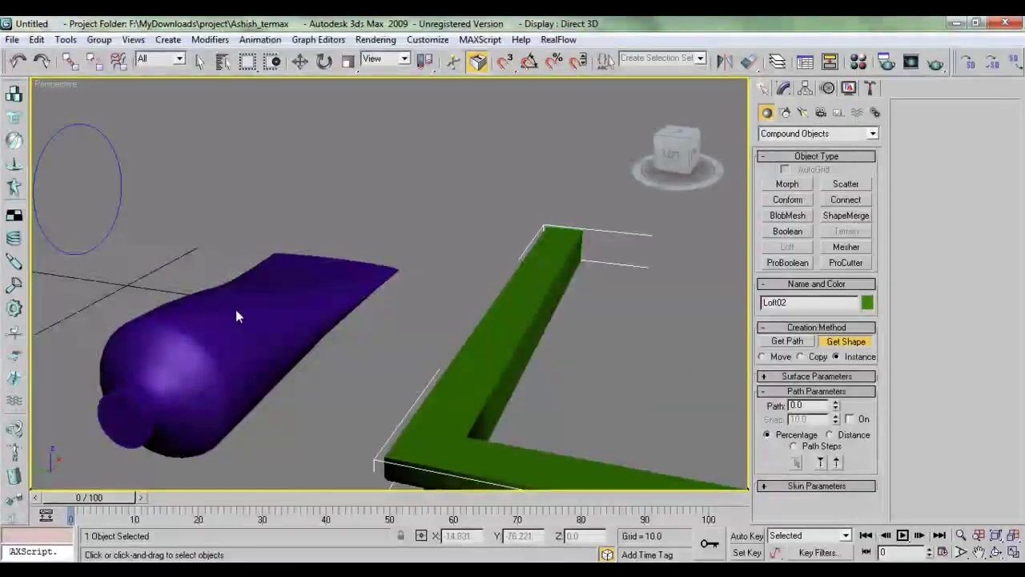
scroll(236, 311, down, 5)
alt+middle_drag(477, 318, 434, 338)
scroll(479, 293, up, 3)
scroll(360, 313, up, 3)
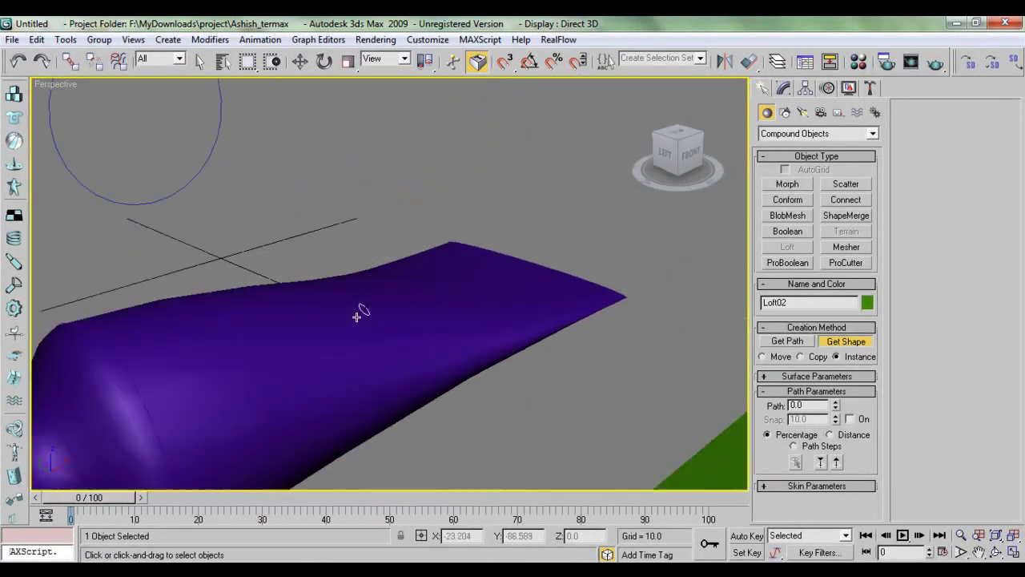
scroll(359, 313, down, 2)
alt+middle_drag(359, 313, 345, 360)
alt+middle_drag(384, 280, 423, 334)
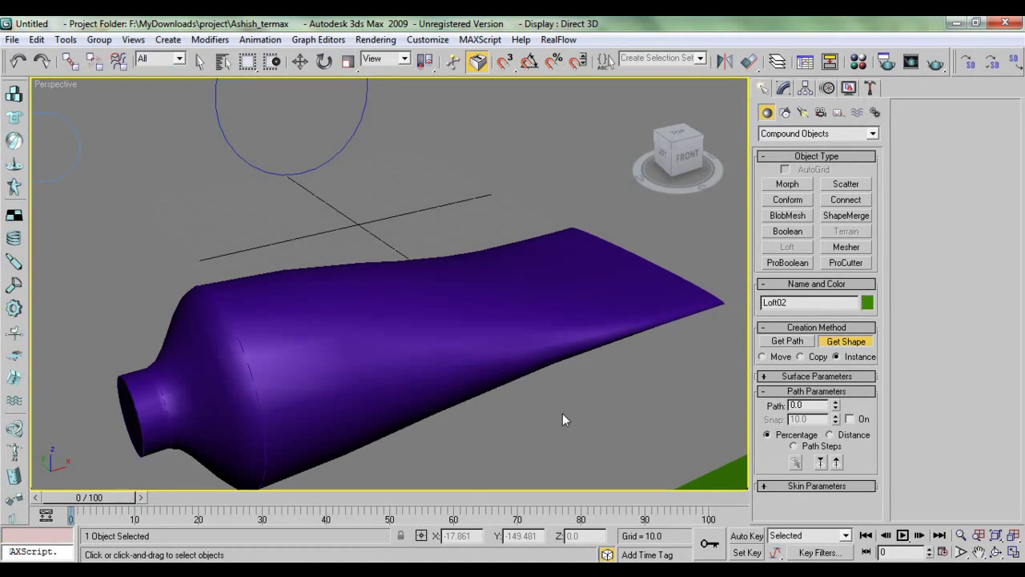
alt+middle_drag(559, 418, 552, 400)
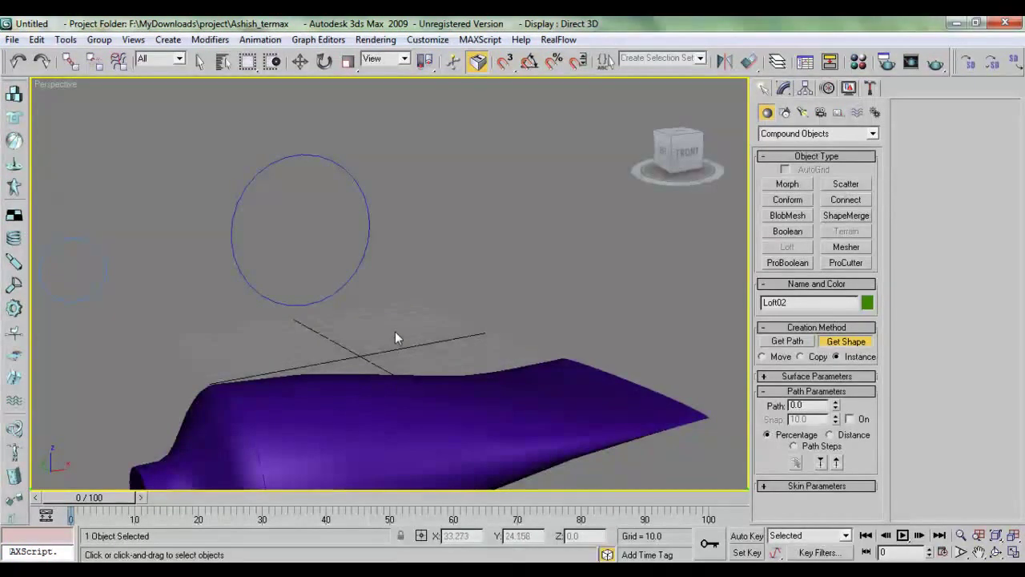
End shape picking with the Move tool and review the finished tube and the stepped frame loft together in perspective
key(w)
middle_drag(450, 405, 471, 273)
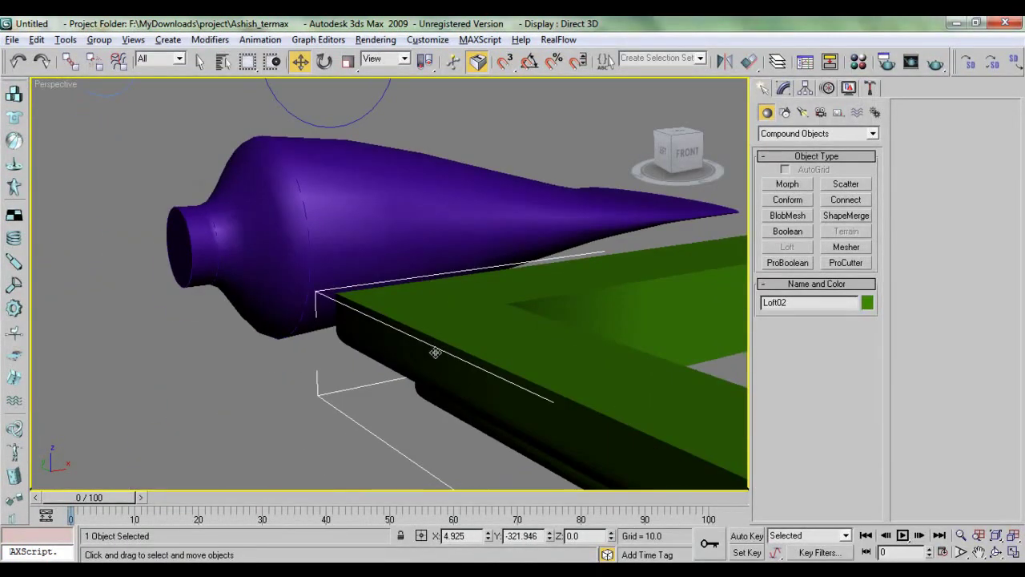
alt+middle_drag(434, 350, 419, 328)
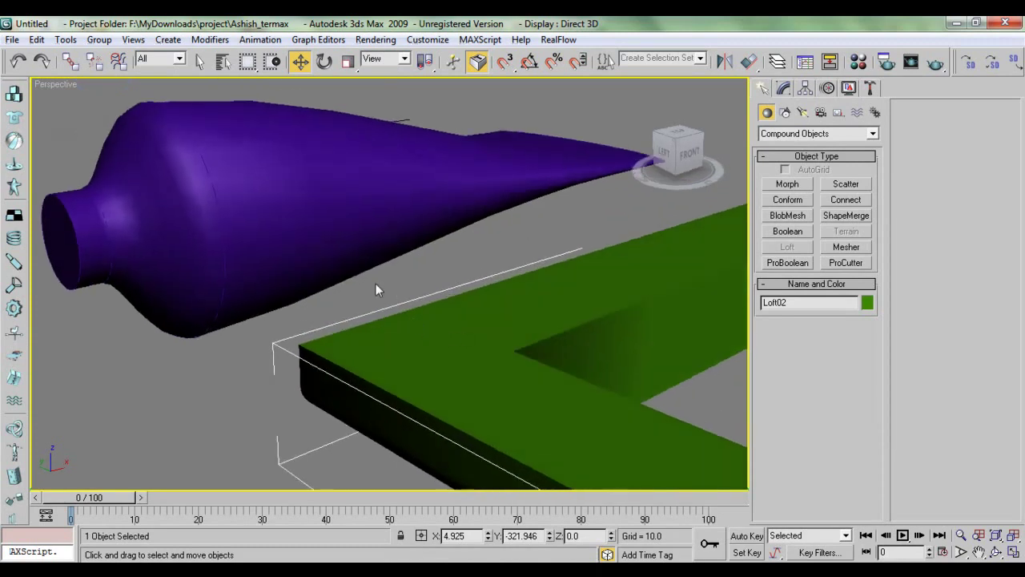
middle_drag(381, 285, 446, 324)
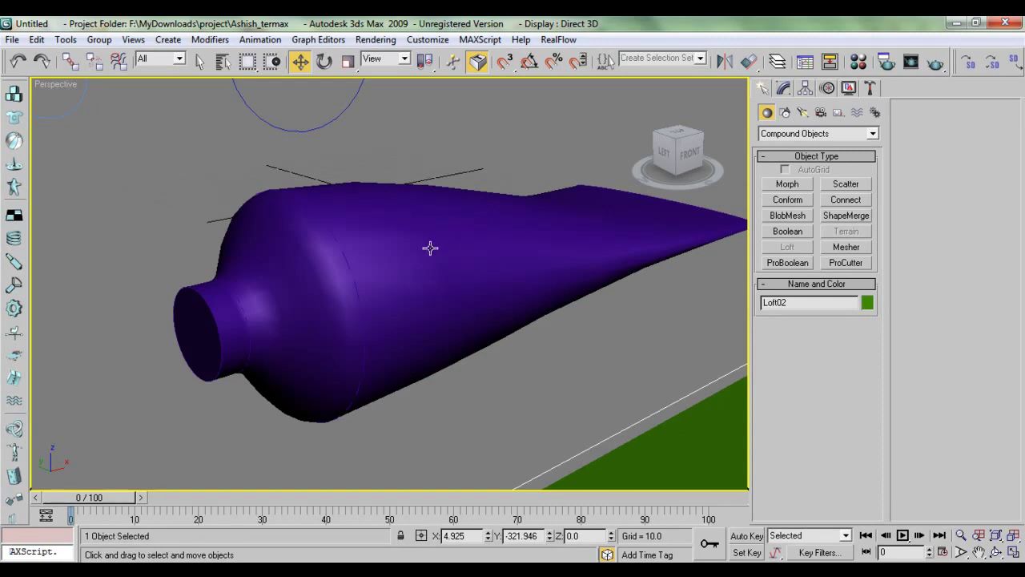
middle_drag(335, 227, 357, 245)
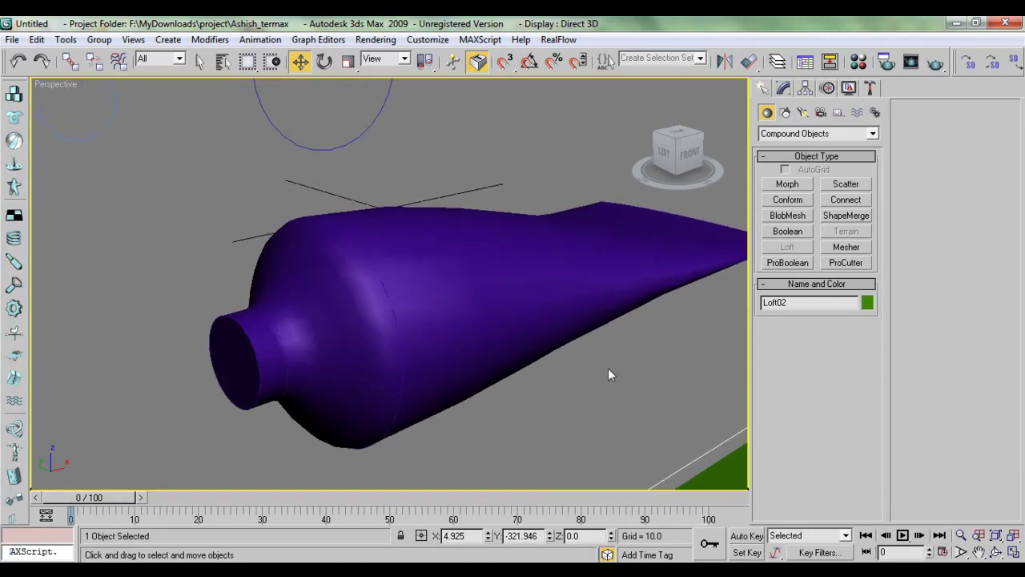
middle_drag(608, 374, 358, 280)
scroll(358, 279, down, 5)
scroll(414, 339, up, 2)
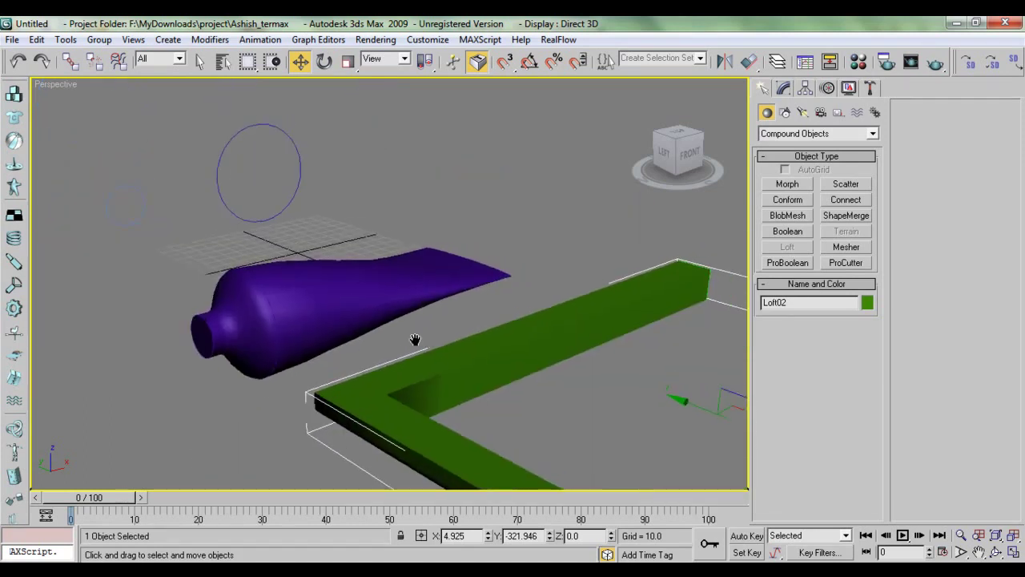
scroll(414, 365, up, 3)
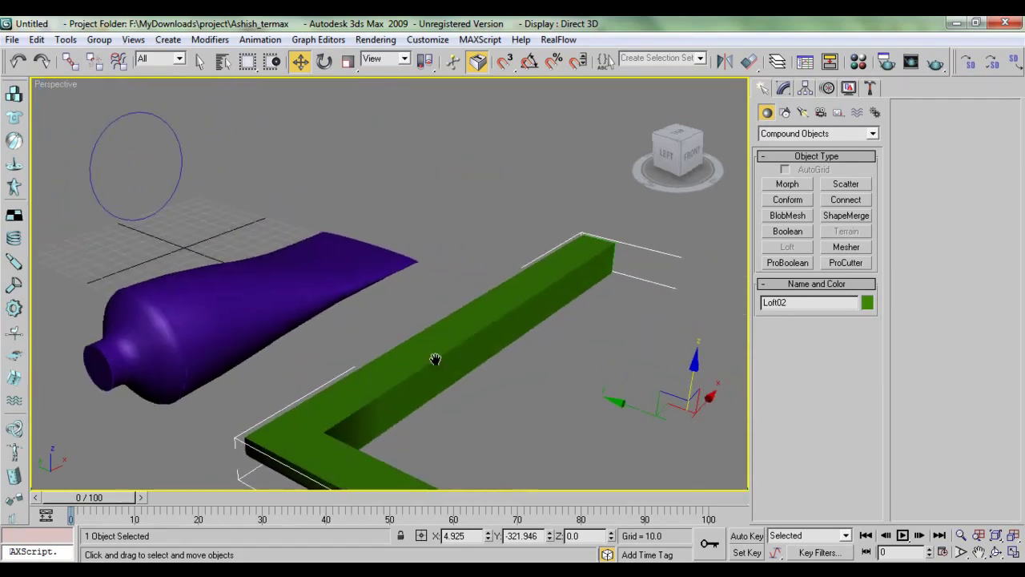
middle_drag(364, 316, 390, 325)
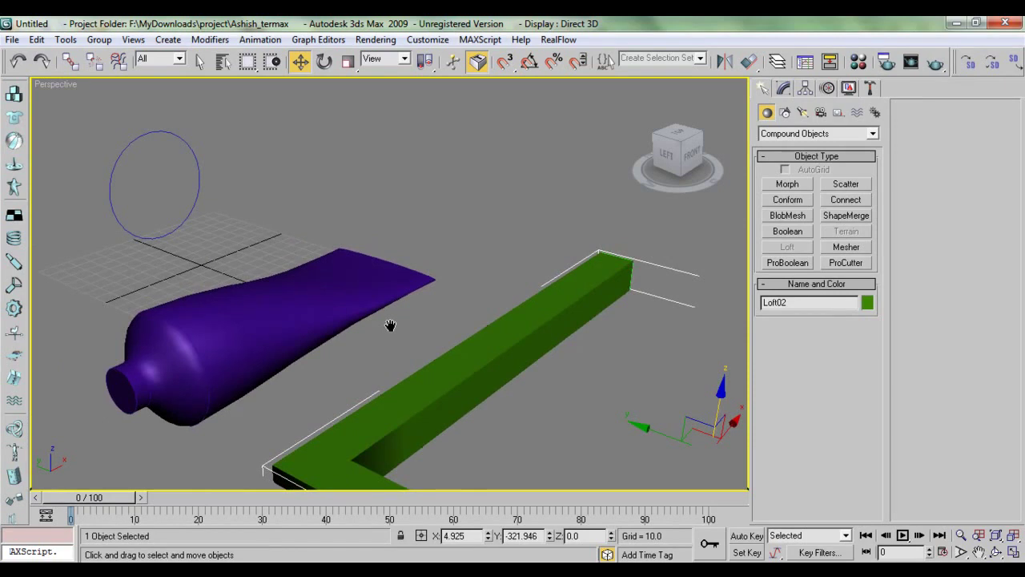